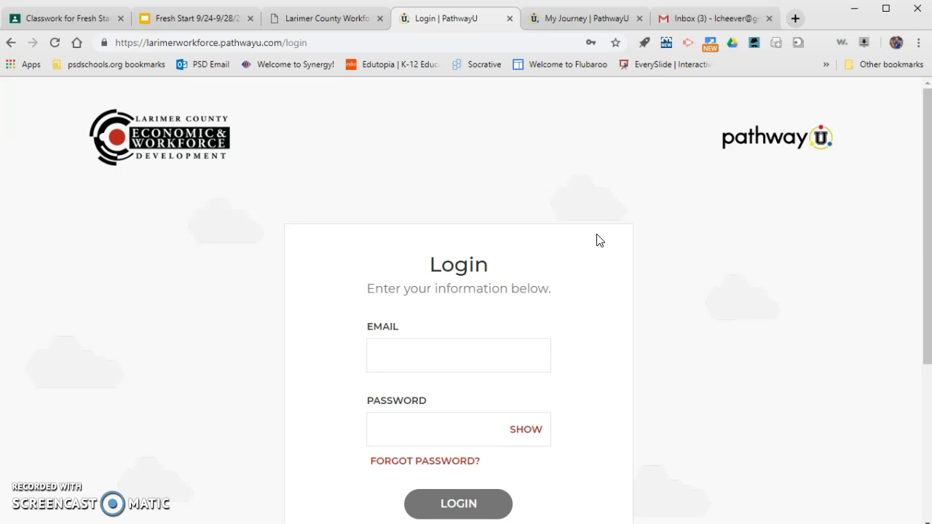
Open the PathwayU sign-up form for a new account via JOIN NOW
{"action": "scroll", "coordinate": [599, 241], "scroll_direction": "down", "scroll_amount": 4}
{"action": "left_click", "coordinate": [601, 266]}
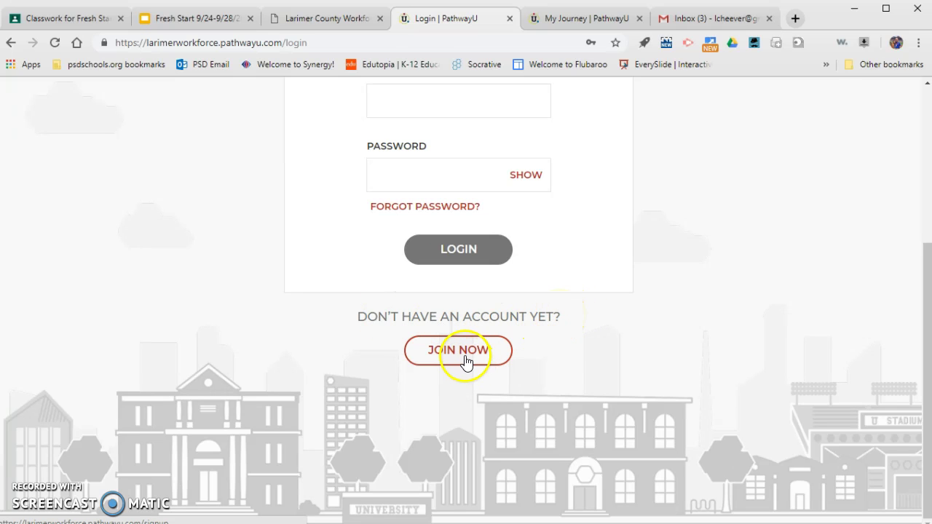
{"action": "left_click", "coordinate": [466, 362]}
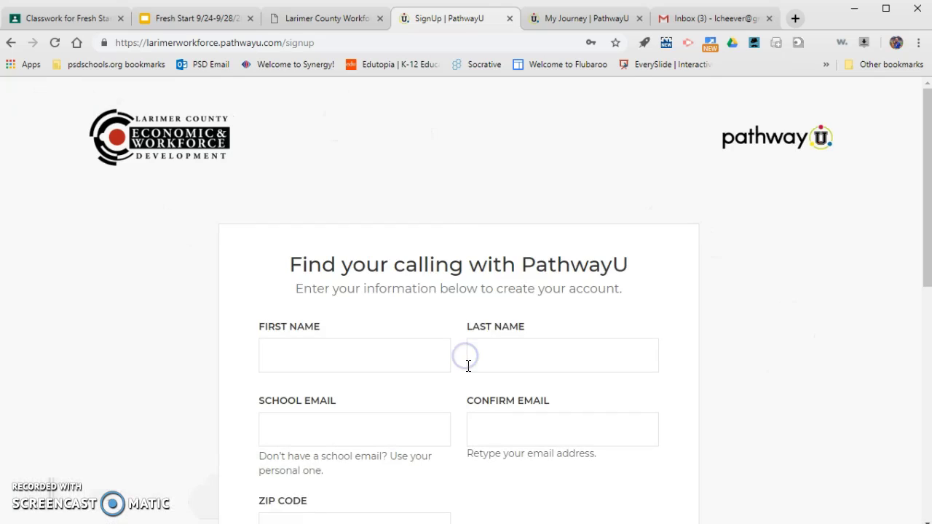
{"action": "scroll", "coordinate": [481, 338], "scroll_direction": "down", "scroll_amount": 4}
{"action": "scroll", "coordinate": [481, 339], "scroll_direction": "up", "scroll_amount": 2}
Enter the user's first and last name on the sign-up form
{"action": "left_click", "coordinate": [370, 210]}
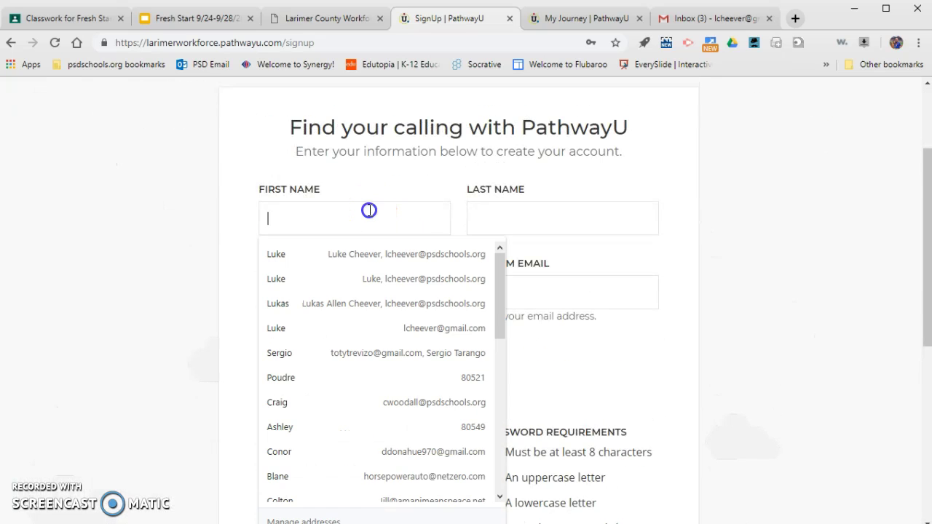
{"action": "key", "text": "Tab"}
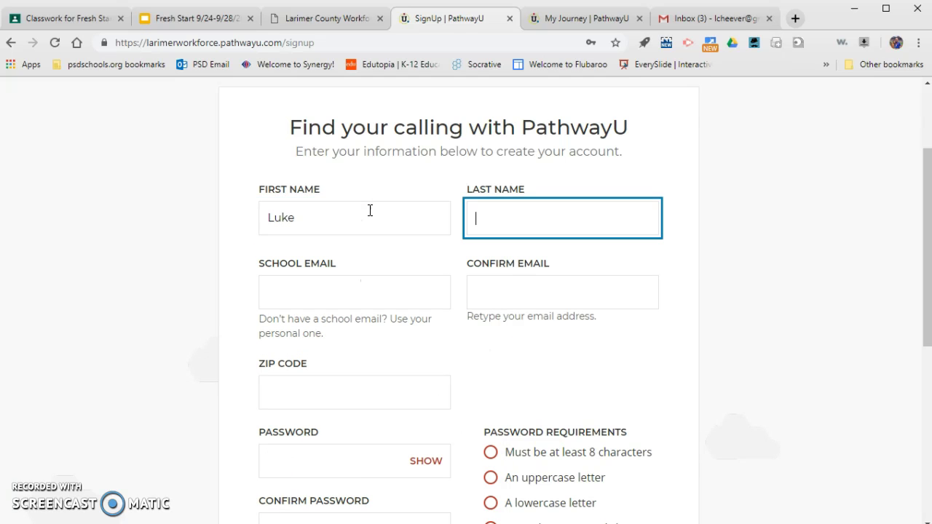
Enter the user's school email address, correcting typos, and repeat it in Confirm Email
{"action": "key", "text": "Tab"}
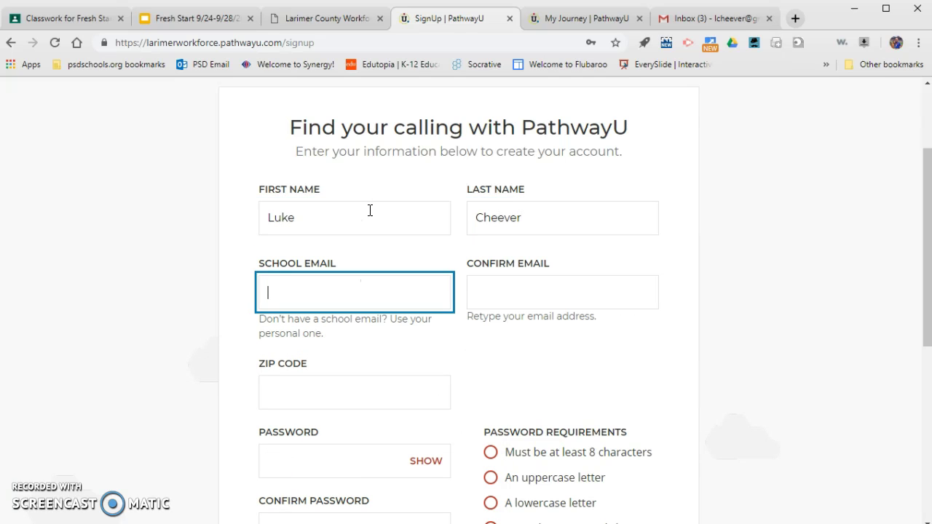
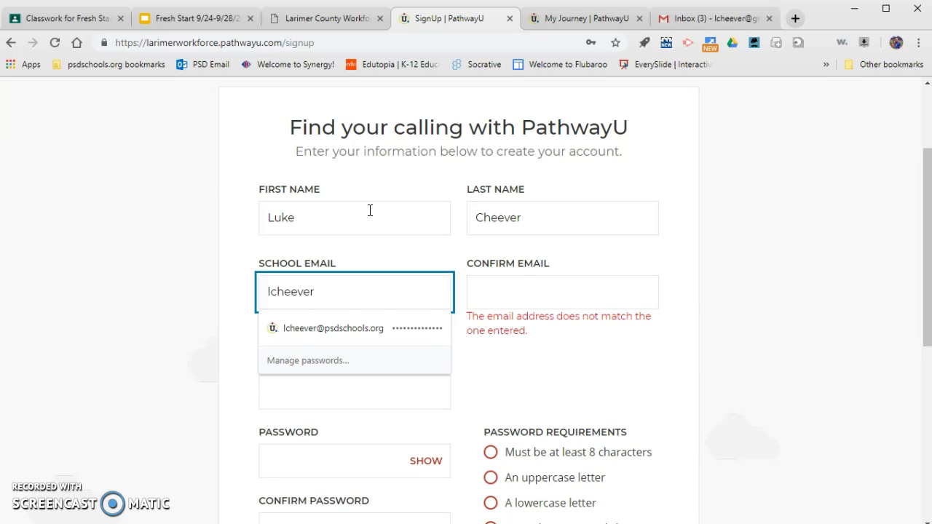
{"action": "type", "text": "+"}
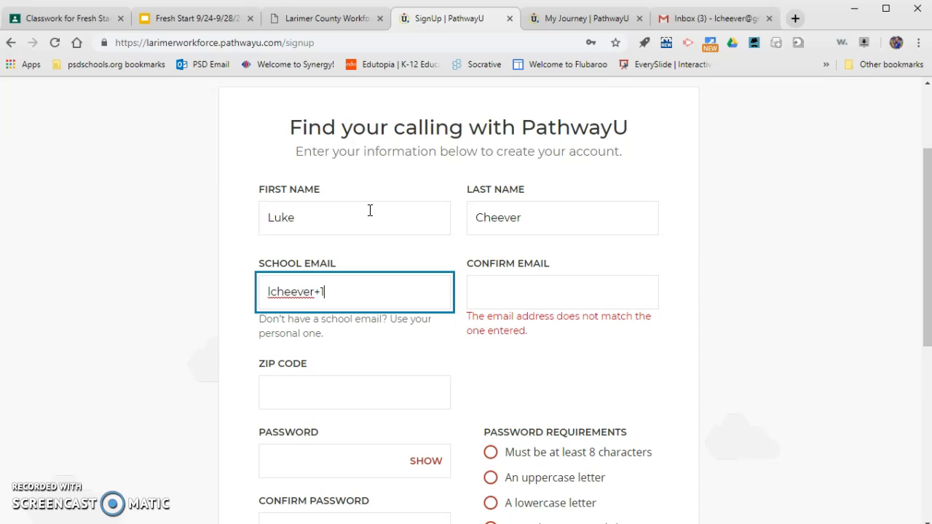
{"action": "type", "text": "1@gmaild"}
{"action": "key", "text": "BackSpace"}
{"action": "type", "text": ".com"}
{"action": "key", "text": "Tab"}
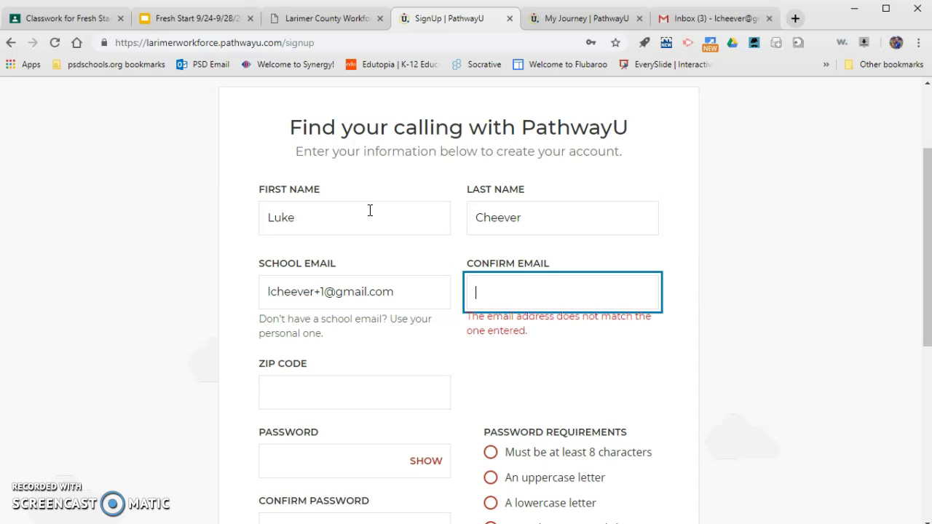
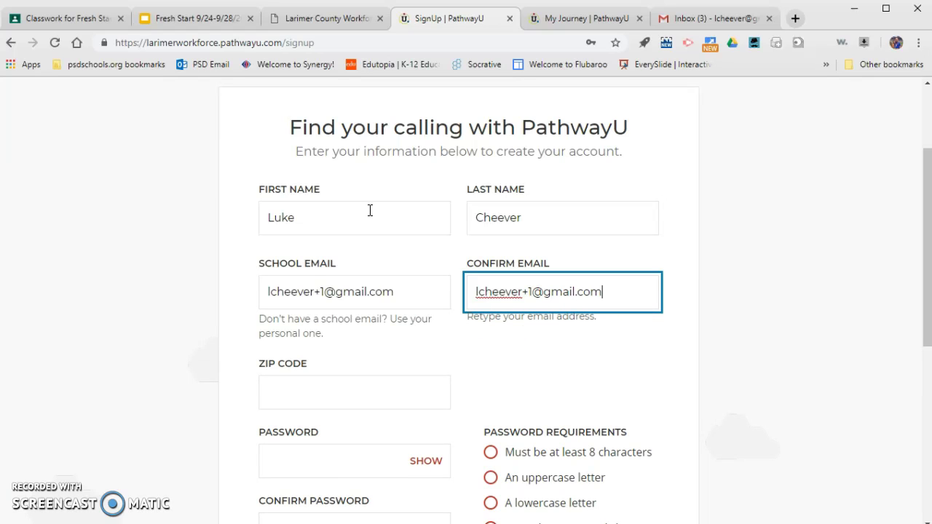
{"action": "left_click", "coordinate": [320, 402]}
Enter the ZIP code and dismiss the address suggestions
{"action": "type", "text": "80525"}
{"action": "left_click", "coordinate": [483, 386]}
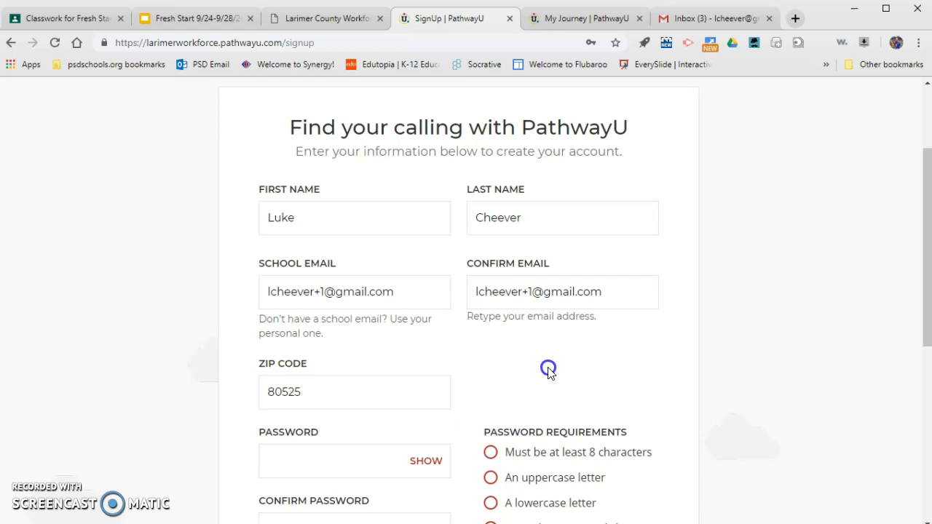
{"action": "scroll", "coordinate": [547, 370], "scroll_direction": "down", "scroll_amount": 3}
Enter an account password meeting all four requirements in both password fields
{"action": "left_click", "coordinate": [351, 263]}
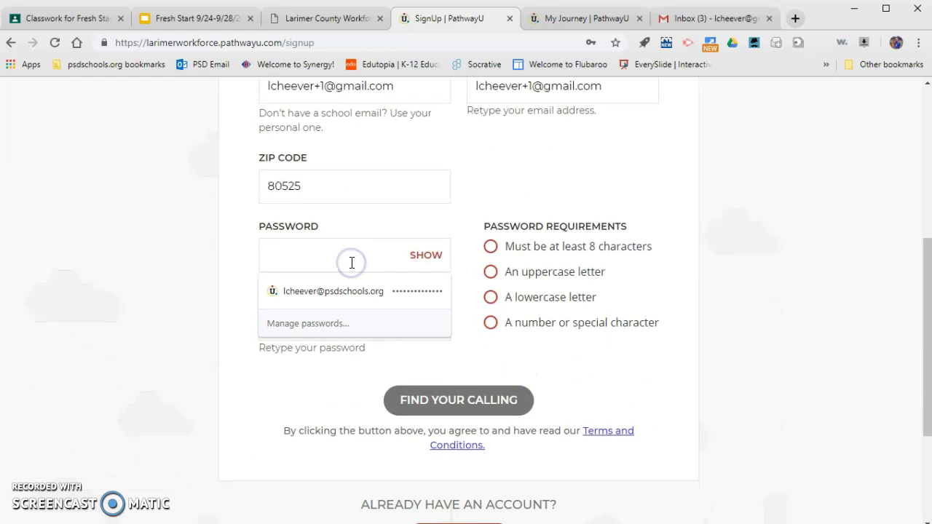
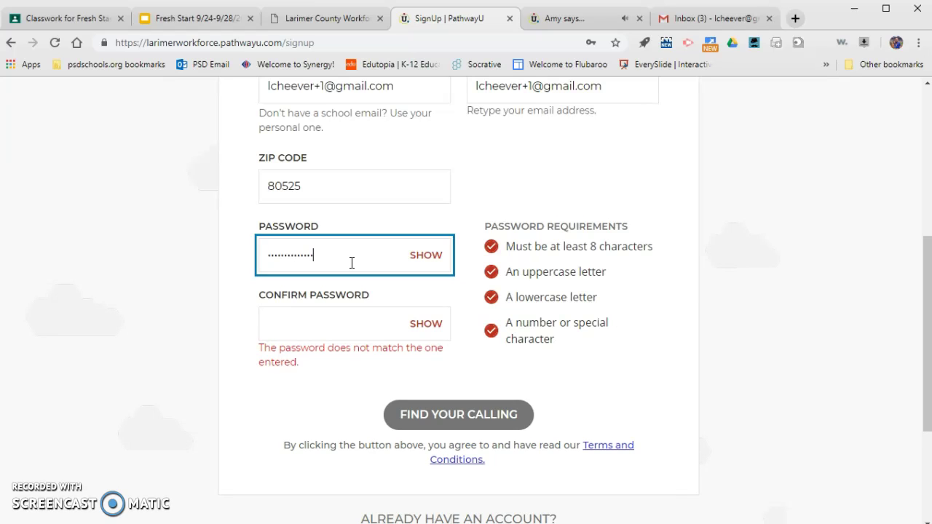
{"action": "left_click", "coordinate": [349, 318]}
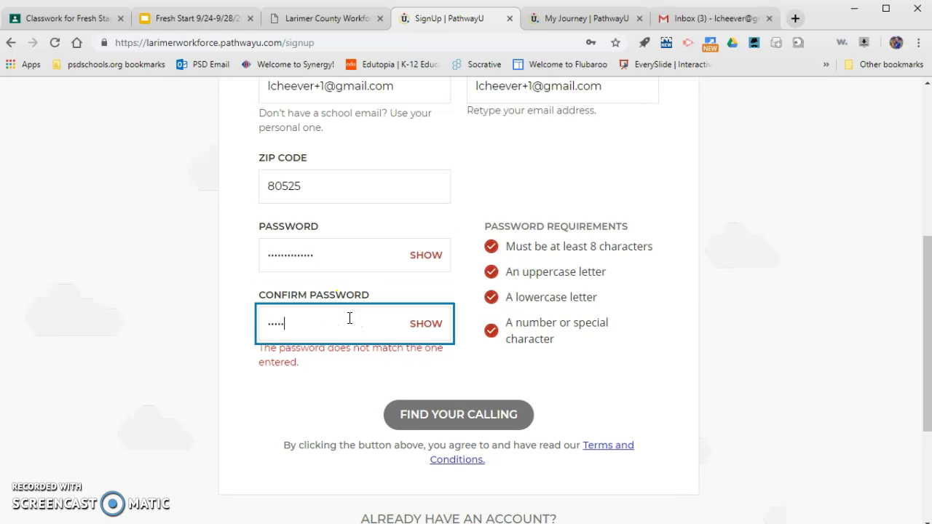
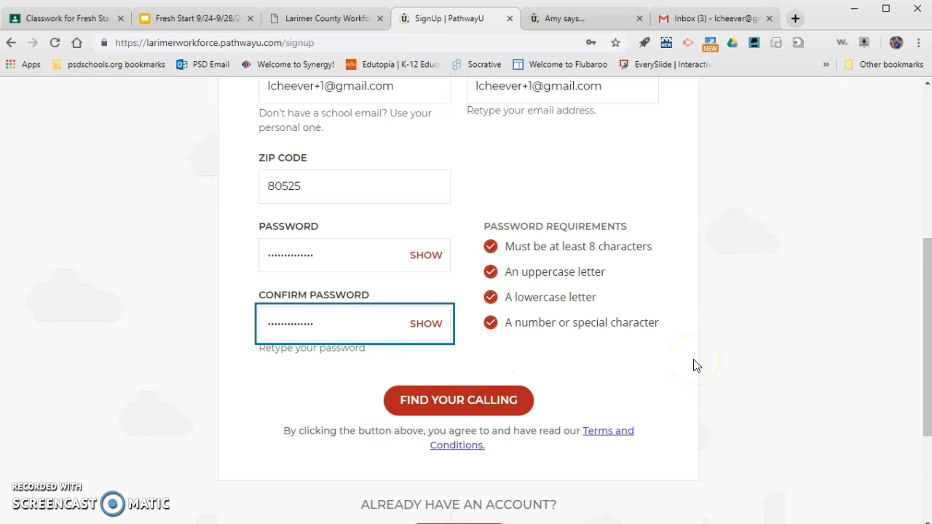
{"action": "scroll", "coordinate": [691, 368], "scroll_direction": "down", "scroll_amount": 1}
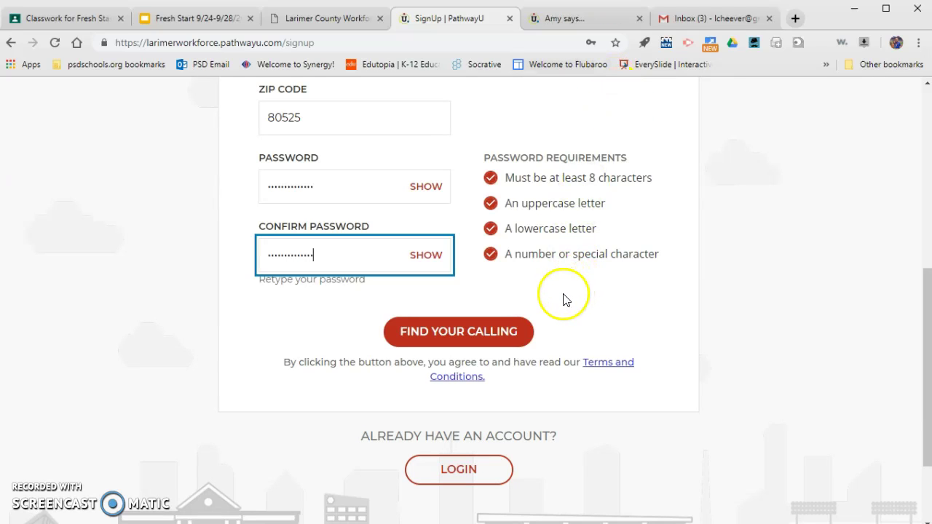
Submit the form with FIND YOUR CALLING and decline Chrome's offer to save the password
{"action": "left_click", "coordinate": [489, 337]}
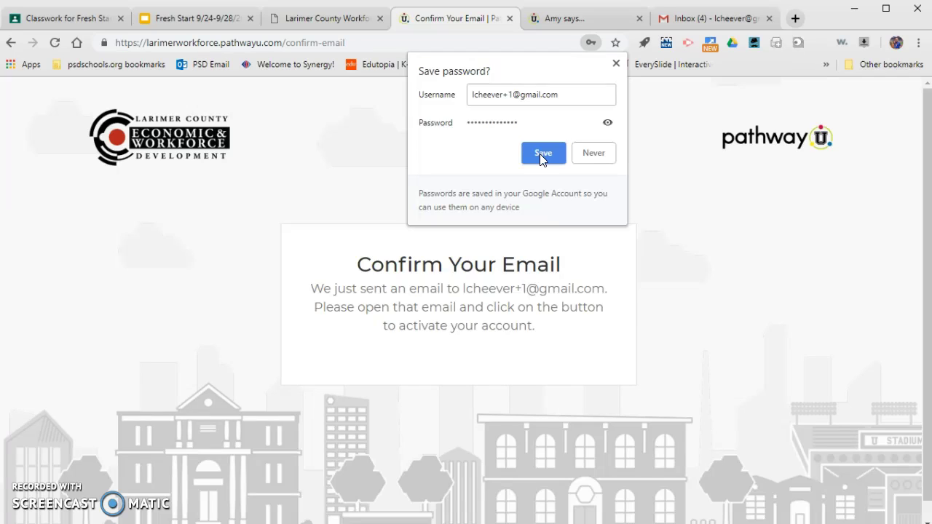
{"action": "left_click", "coordinate": [616, 64]}
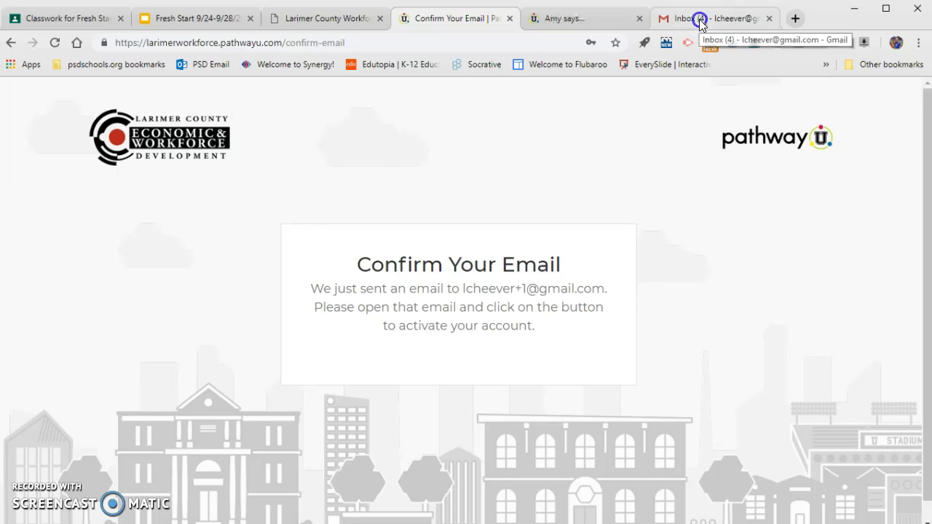
In Gmail, open the no-reply PathwayU welcome email and use its CONFIRM YOUR EMAIL link
{"action": "left_click", "coordinate": [701, 23]}
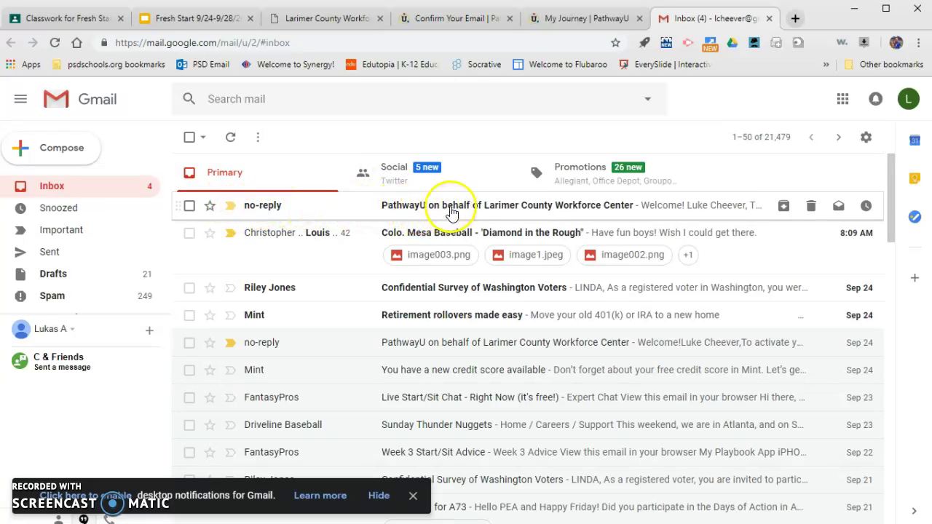
{"action": "left_click", "coordinate": [509, 207]}
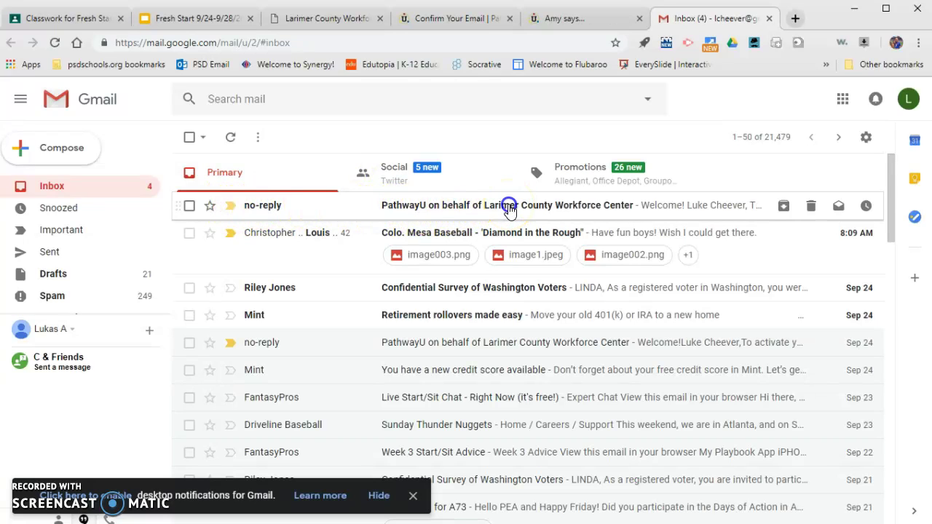
{"action": "scroll", "coordinate": [542, 277], "scroll_direction": "down", "scroll_amount": 3}
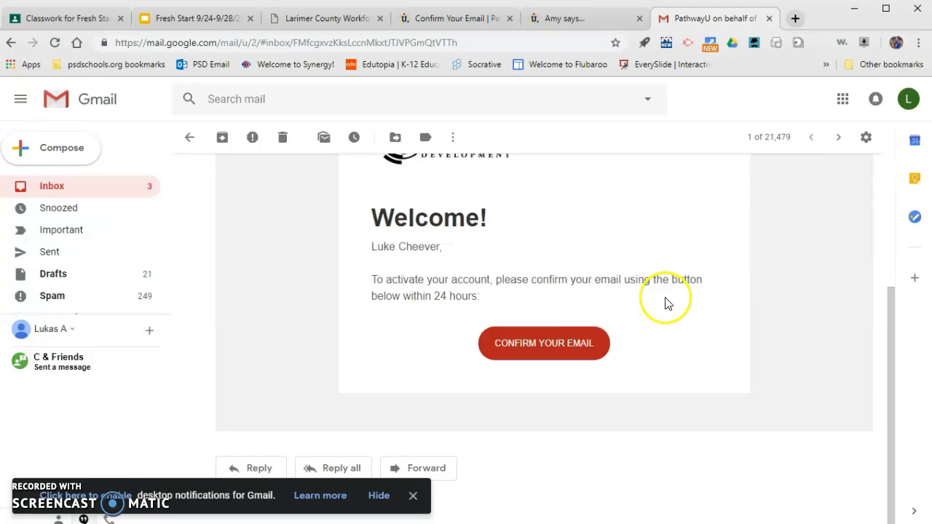
{"action": "left_click", "coordinate": [587, 347]}
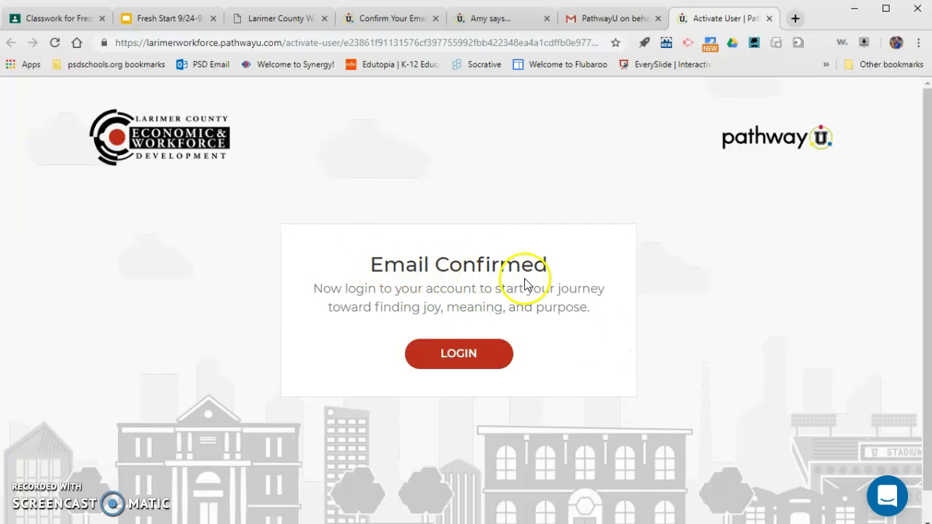
Log in from the Email Confirmed page and scroll the My Journey page to 'Let's get started'
{"action": "left_click", "coordinate": [475, 356]}
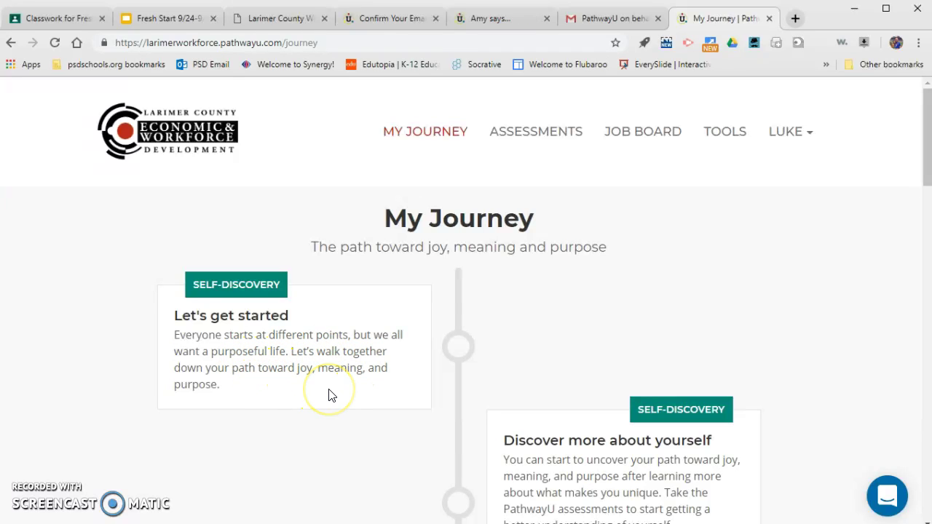
{"action": "scroll", "coordinate": [328, 395], "scroll_direction": "down", "scroll_amount": 2}
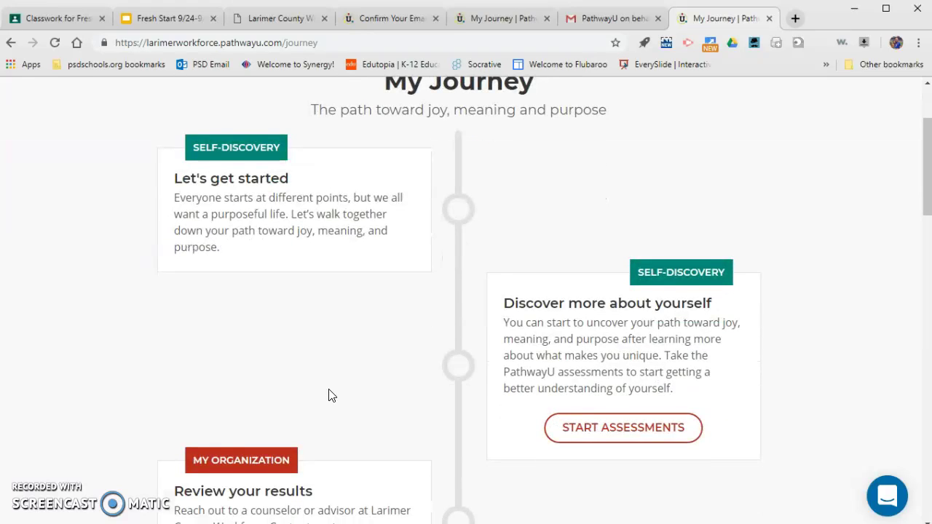
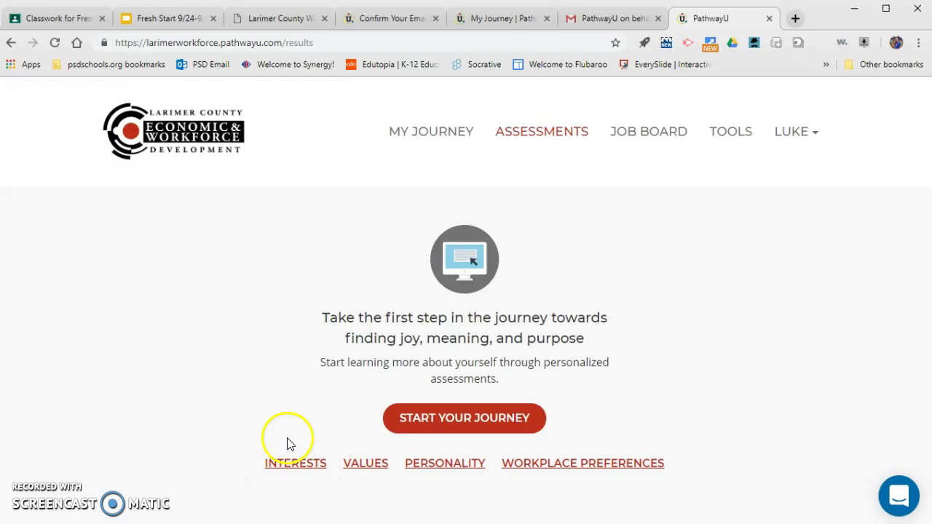
Start the Interests assessment: Build kitchen cabinets Like, Develop a new medicine Dislike, Write books Unsure
{"action": "left_click", "coordinate": [434, 429]}
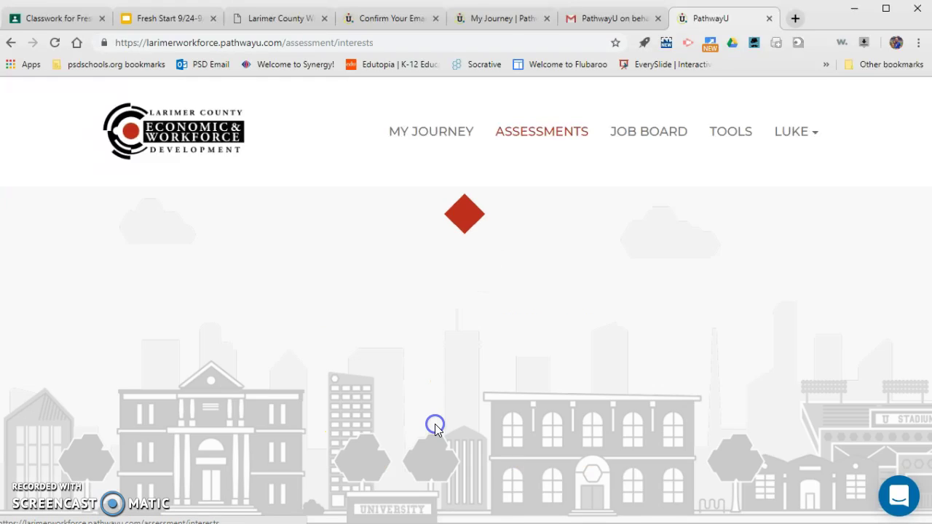
{"action": "left_click", "coordinate": [486, 429]}
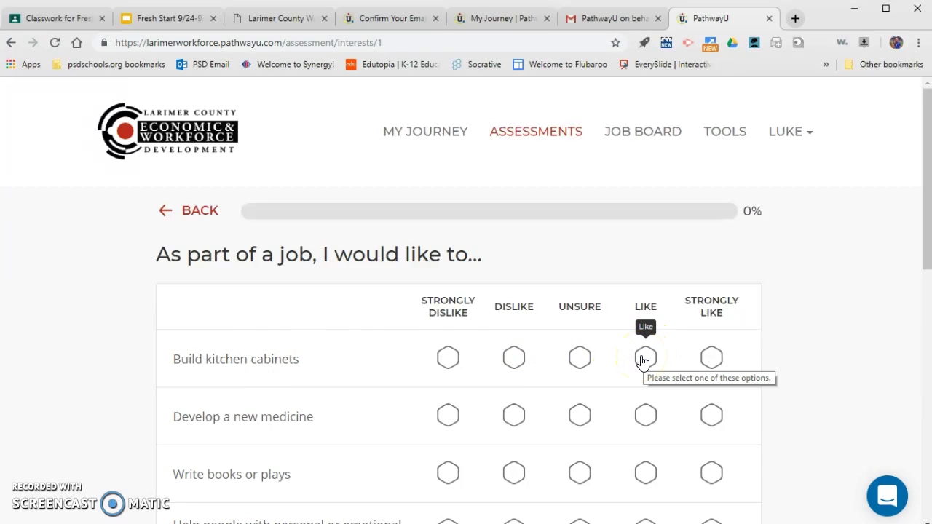
{"action": "left_click", "coordinate": [644, 358]}
{"action": "scroll", "coordinate": [641, 364], "scroll_direction": "down", "scroll_amount": 3}
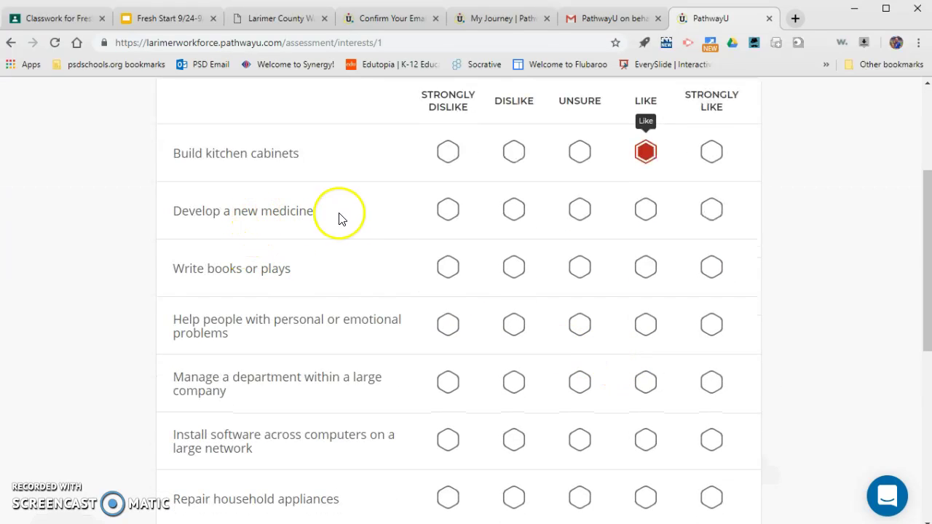
{"action": "left_click", "coordinate": [514, 214]}
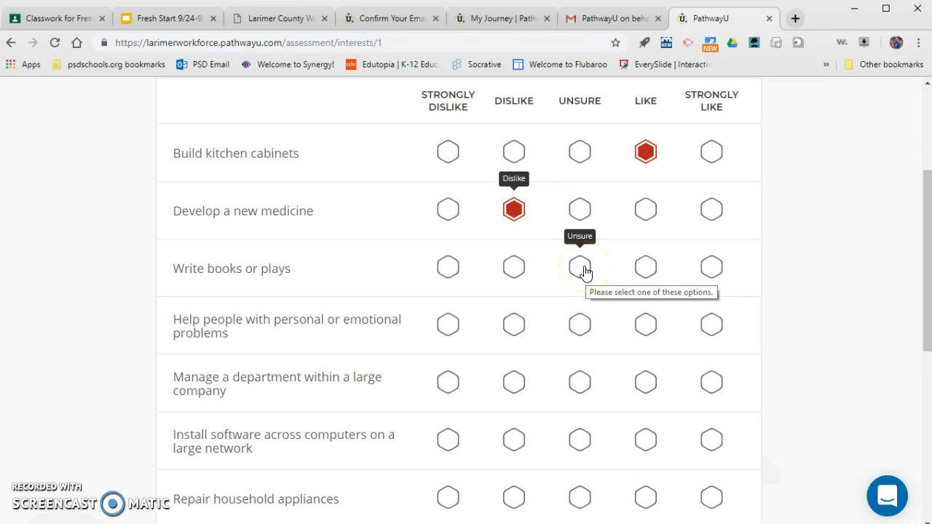
{"action": "left_click", "coordinate": [586, 274]}
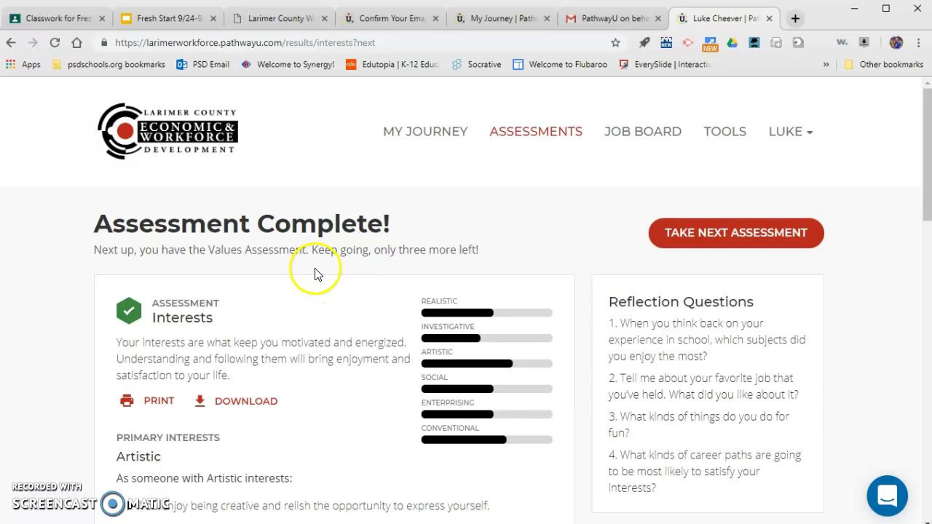
{"action": "scroll", "coordinate": [316, 269], "scroll_direction": "down", "scroll_amount": 1}
{"action": "scroll", "coordinate": [316, 269], "scroll_direction": "down", "scroll_amount": 1}
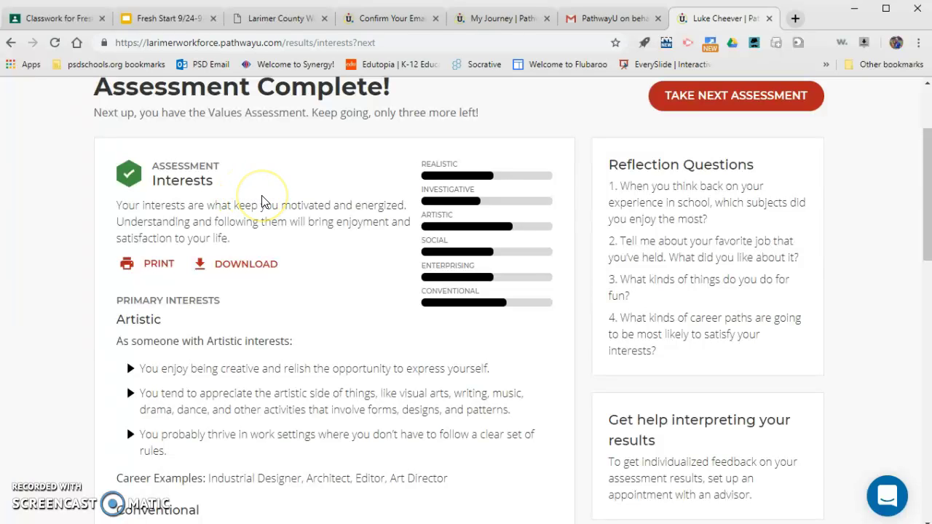
{"action": "scroll", "coordinate": [264, 202], "scroll_direction": "down", "scroll_amount": 1}
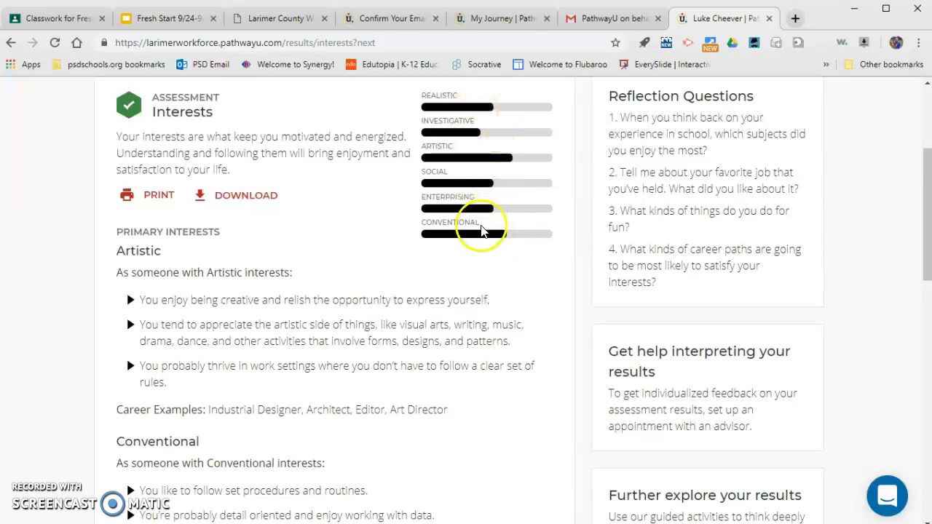
{"action": "scroll", "coordinate": [233, 306], "scroll_direction": "down", "scroll_amount": 4}
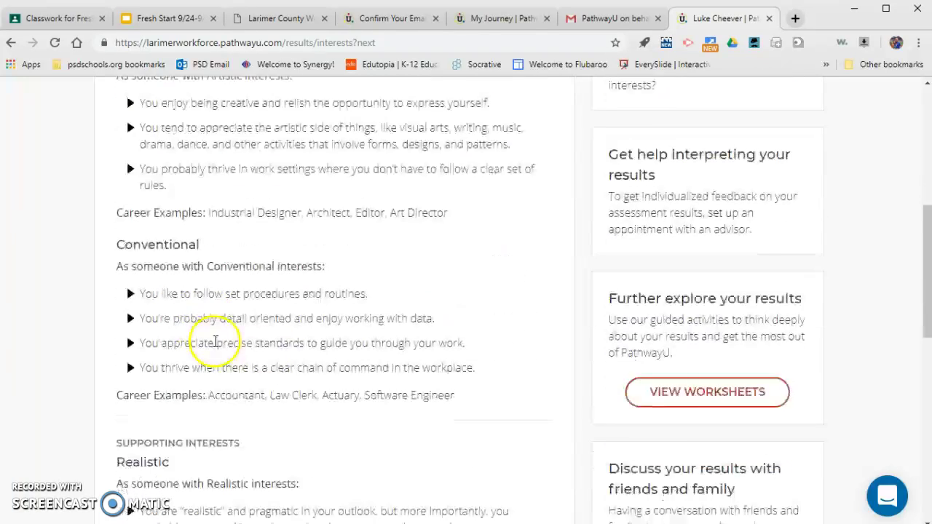
{"action": "scroll", "coordinate": [349, 226], "scroll_direction": "down", "scroll_amount": 5}
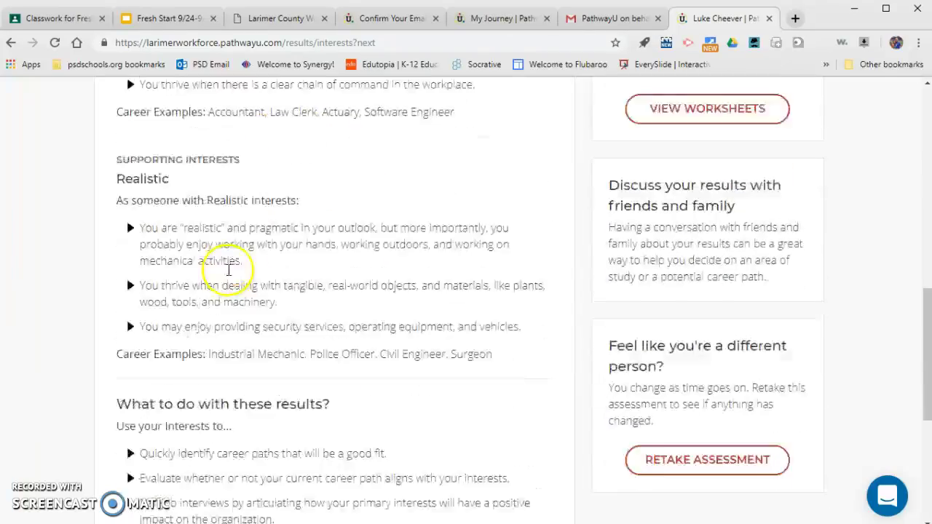
{"action": "scroll", "coordinate": [248, 292], "scroll_direction": "down", "scroll_amount": 3}
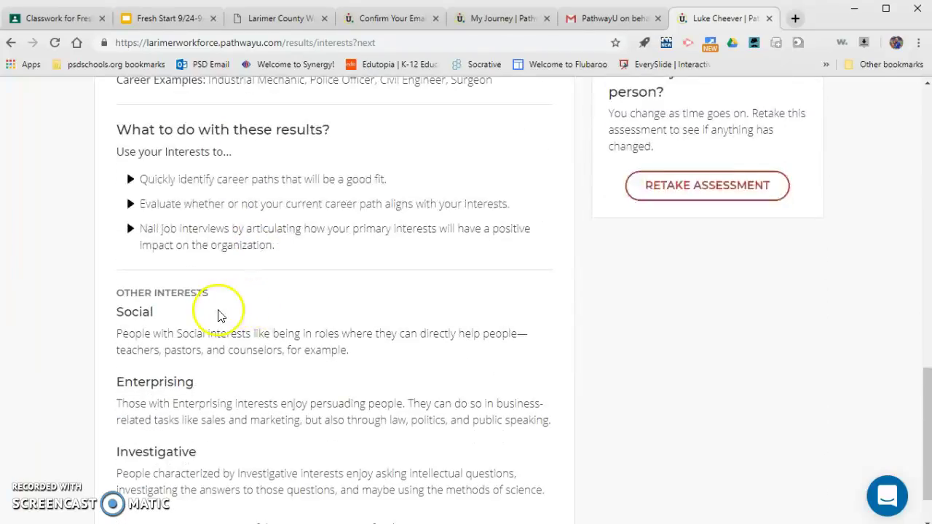
{"action": "scroll", "coordinate": [271, 342], "scroll_direction": "up", "scroll_amount": 12}
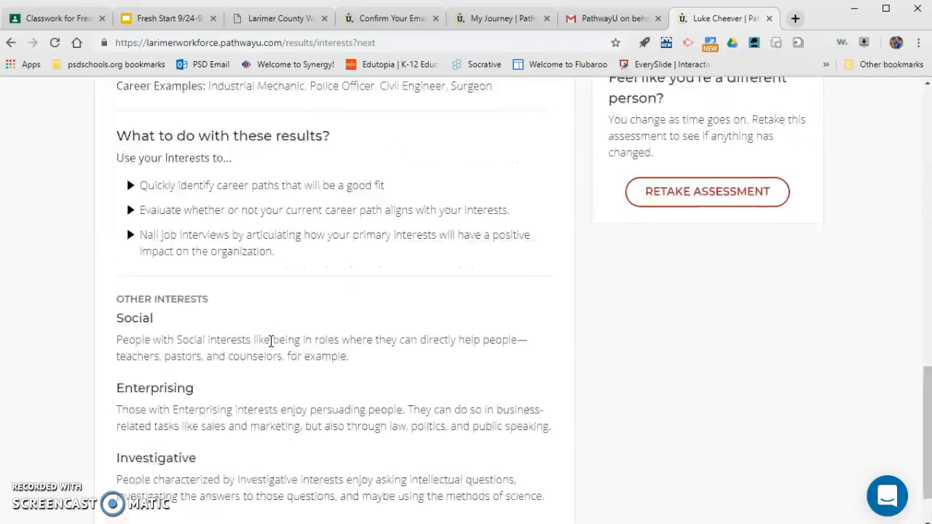
{"action": "scroll", "coordinate": [271, 342], "scroll_direction": "up", "scroll_amount": 2}
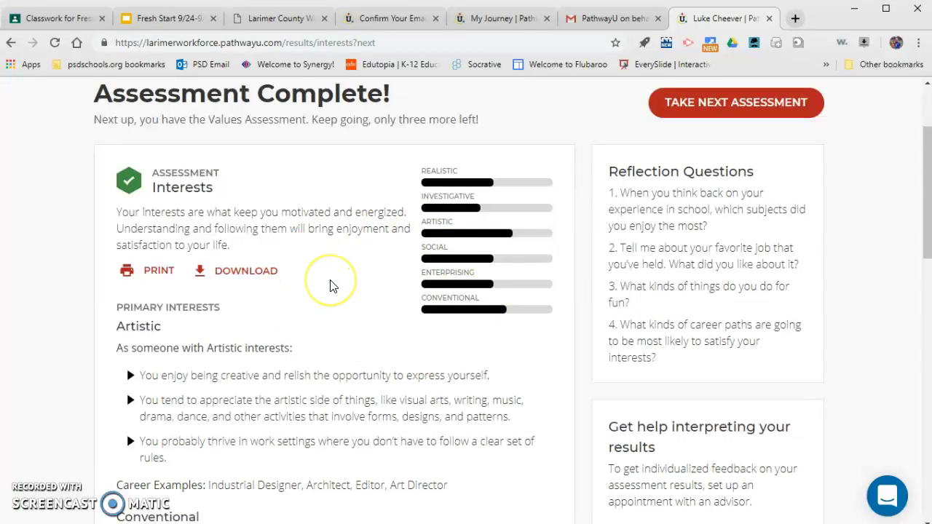
{"action": "scroll", "coordinate": [330, 286], "scroll_direction": "up", "scroll_amount": 2}
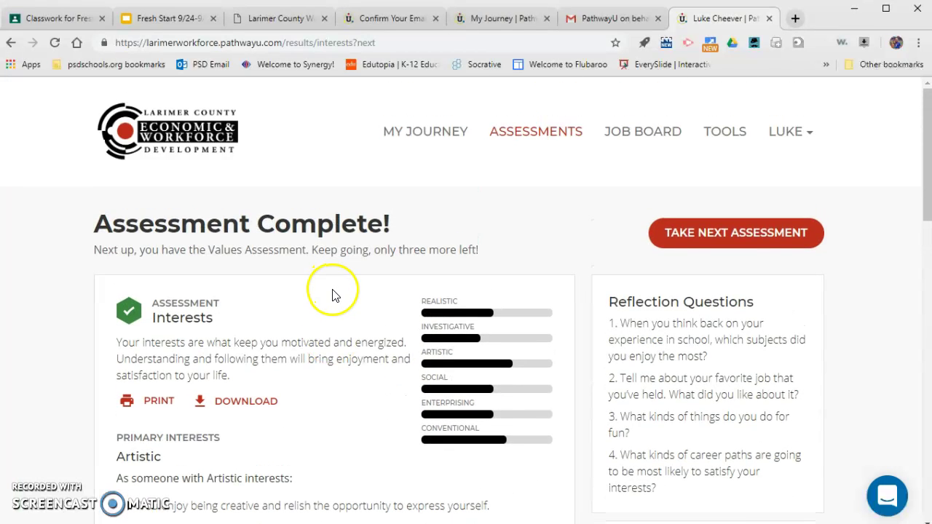
{"action": "scroll", "coordinate": [718, 333], "scroll_direction": "down", "scroll_amount": 2}
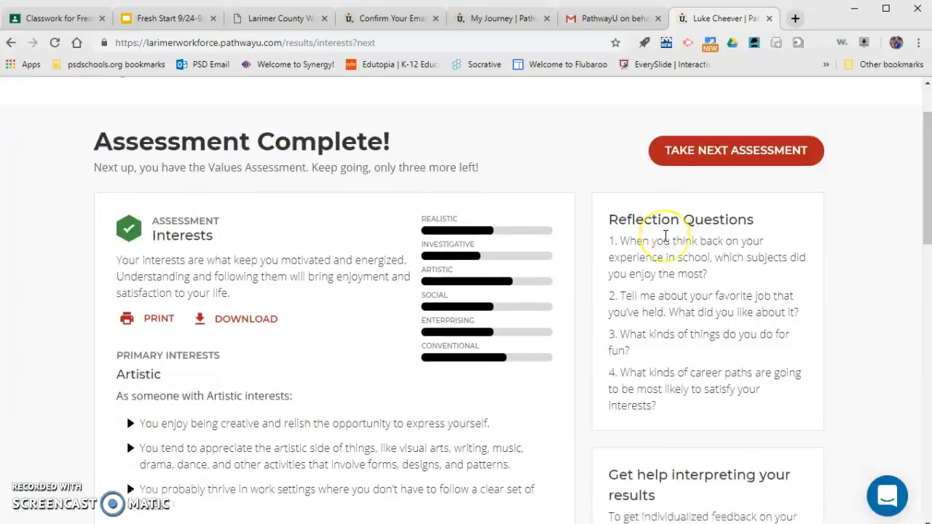
{"action": "scroll", "coordinate": [665, 235], "scroll_direction": "down", "scroll_amount": 7}
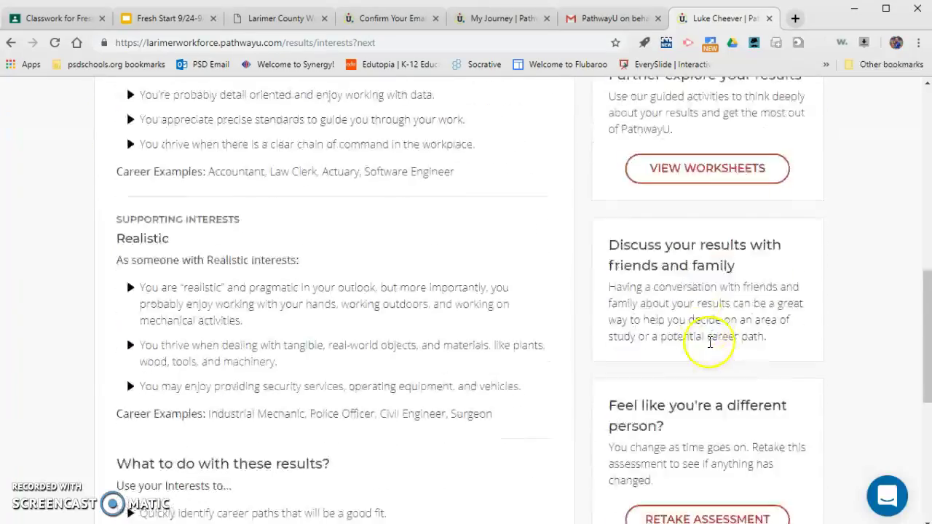
{"action": "scroll", "coordinate": [721, 393], "scroll_direction": "down", "scroll_amount": 4}
{"action": "scroll", "coordinate": [728, 402], "scroll_direction": "up", "scroll_amount": 5}
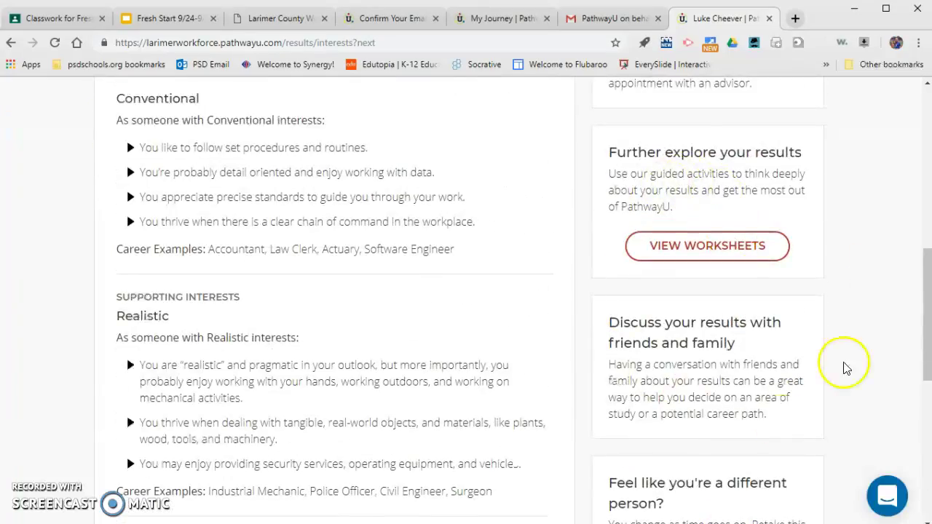
{"action": "scroll", "coordinate": [710, 295], "scroll_direction": "down", "scroll_amount": 5}
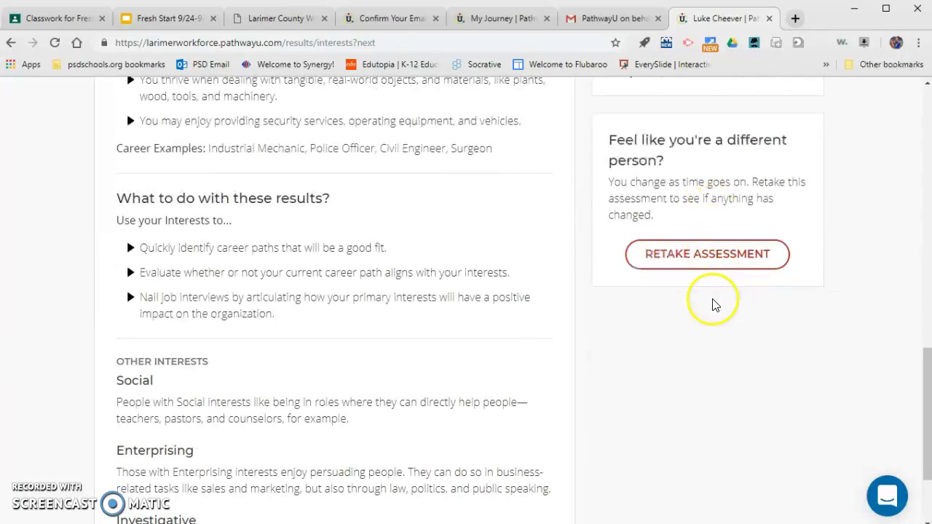
{"action": "scroll", "coordinate": [713, 306], "scroll_direction": "up", "scroll_amount": 10}
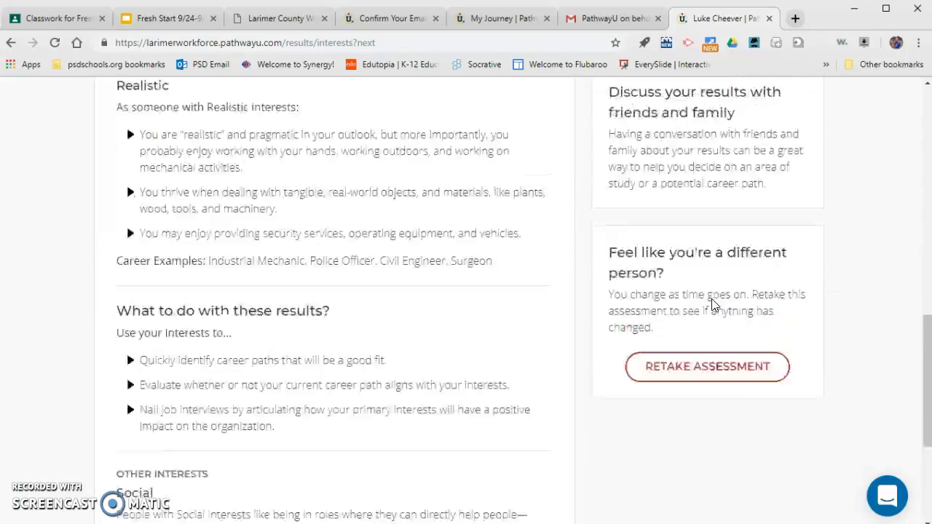
{"action": "scroll", "coordinate": [685, 310], "scroll_direction": "up", "scroll_amount": 1}
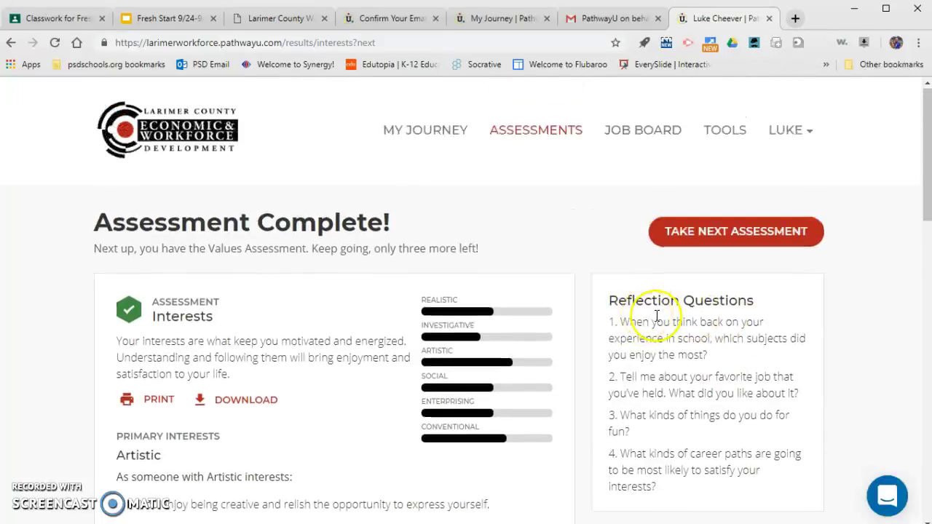
{"action": "scroll", "coordinate": [721, 372], "scroll_direction": "down", "scroll_amount": 3}
{"action": "scroll", "coordinate": [757, 437], "scroll_direction": "down", "scroll_amount": 7}
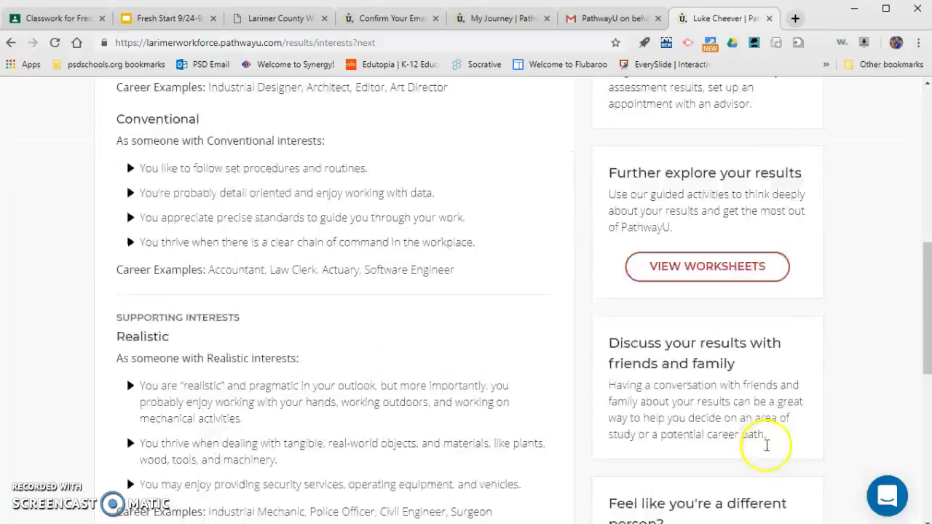
{"action": "scroll", "coordinate": [758, 445], "scroll_direction": "up", "scroll_amount": 10}
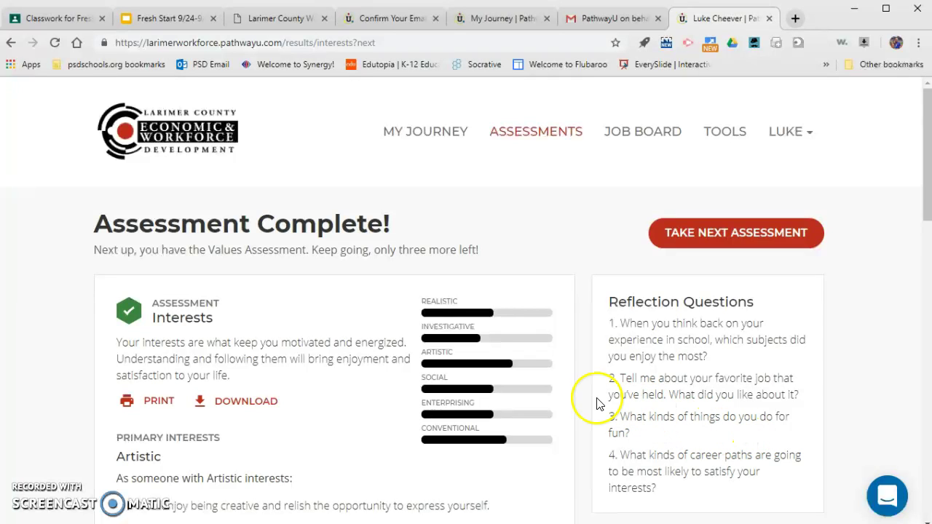
Go from the Interests results to the Values Assessment introduction page and scroll through it
{"action": "left_click", "coordinate": [734, 242]}
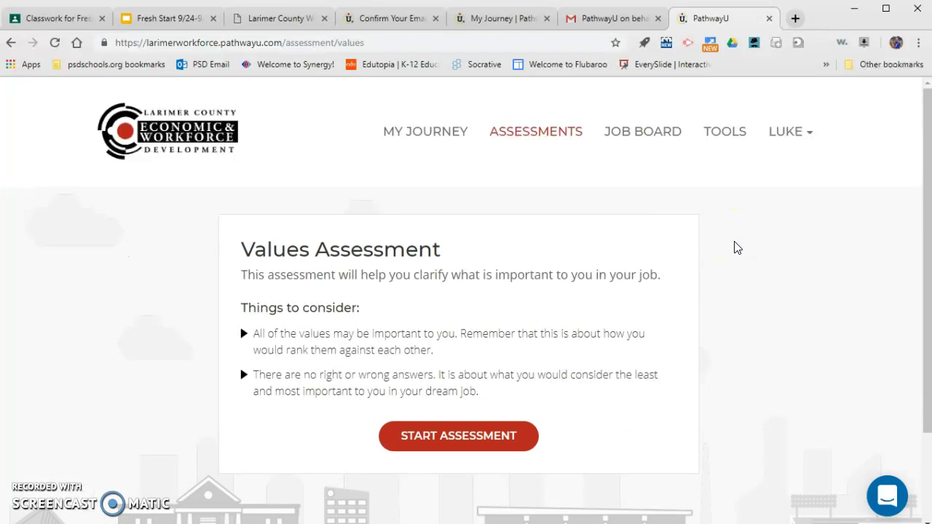
{"action": "scroll", "coordinate": [692, 255], "scroll_direction": "down", "scroll_amount": 1}
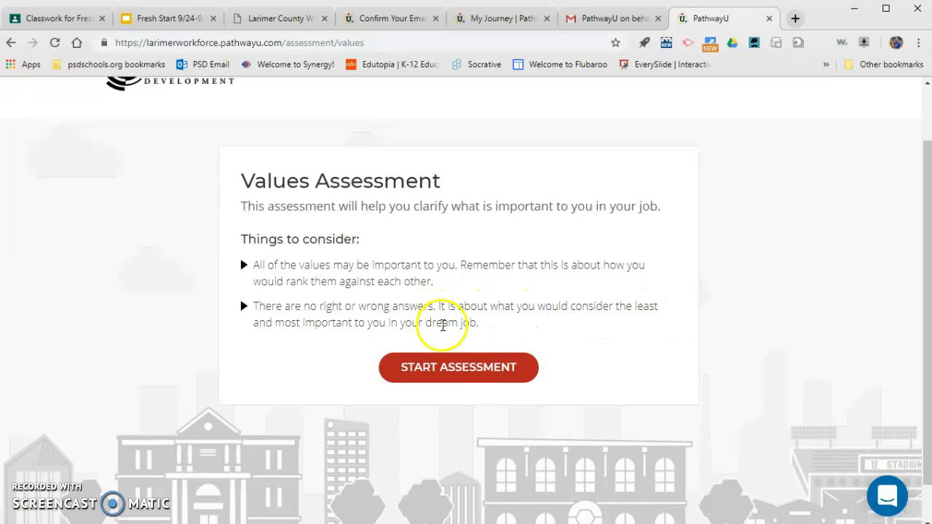
Start the Values assessment and highlight the word LEAST in its question
{"action": "left_click", "coordinate": [460, 368]}
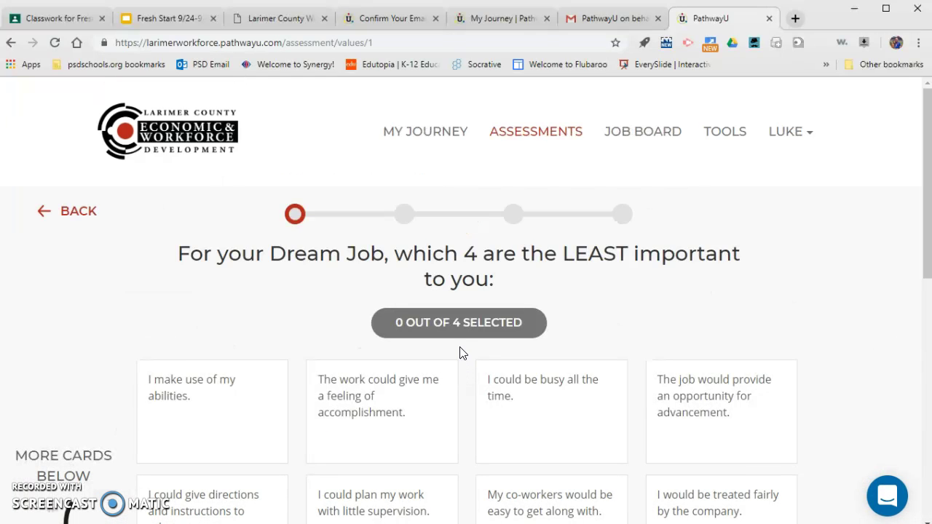
{"action": "scroll", "coordinate": [292, 368], "scroll_direction": "down", "scroll_amount": 2}
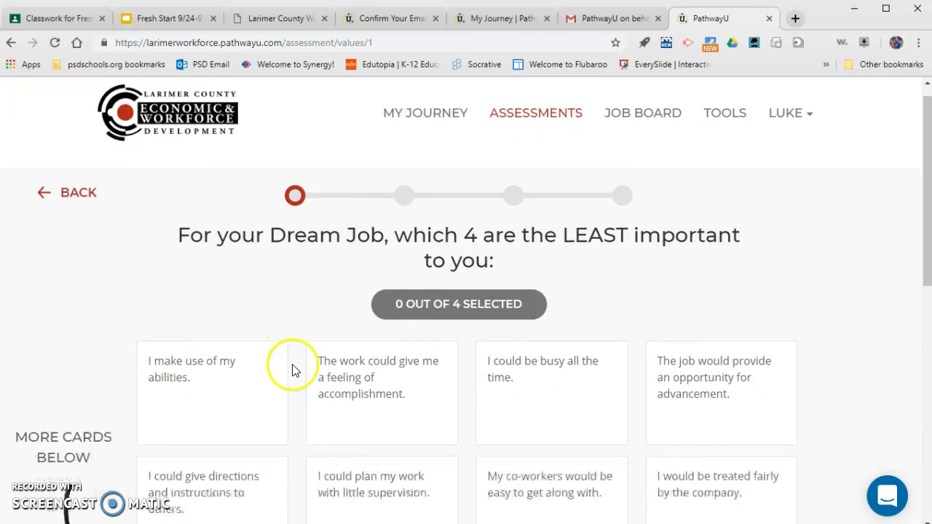
{"action": "scroll", "coordinate": [292, 321], "scroll_direction": "down", "scroll_amount": 1}
{"action": "scroll", "coordinate": [240, 265], "scroll_direction": "up", "scroll_amount": 3}
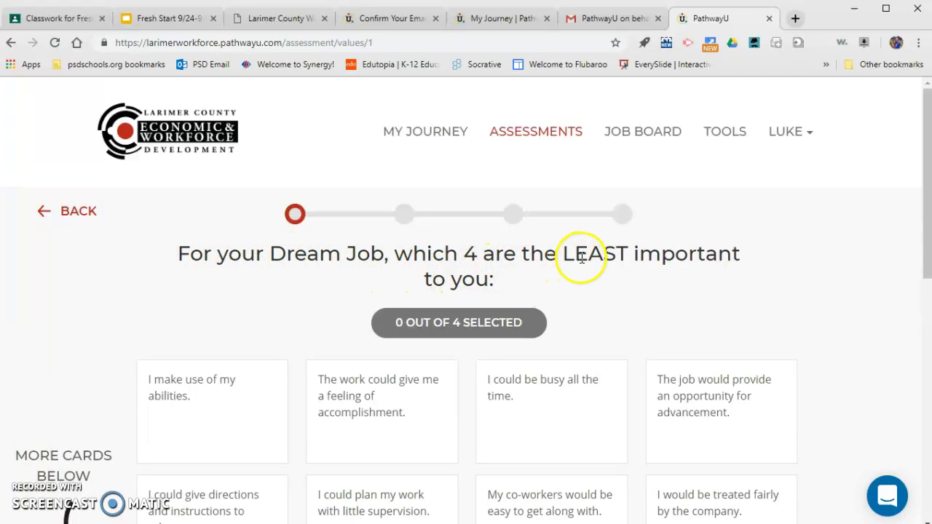
{"action": "left_click_drag", "start_coordinate": [564, 250], "coordinate": [629, 255]}
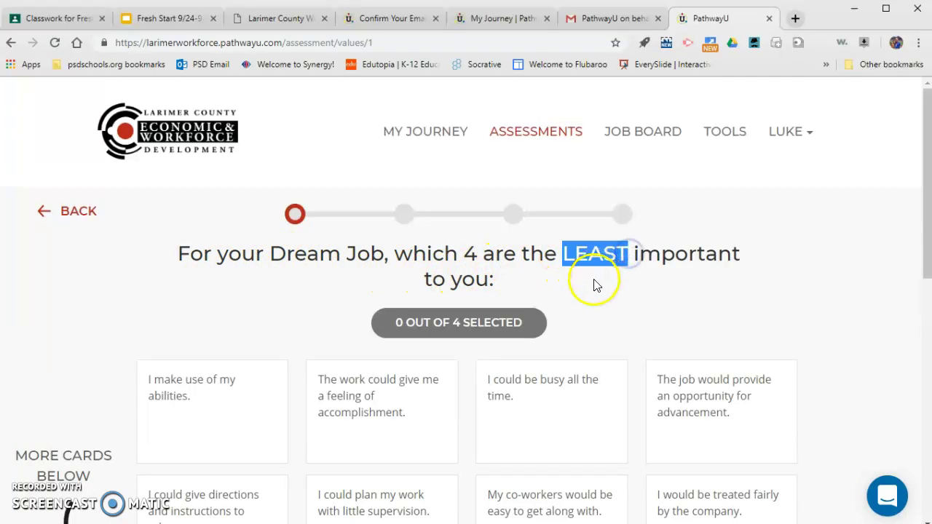
{"action": "left_click", "coordinate": [593, 279]}
Scroll through the value cards and select one as least important
{"action": "scroll", "coordinate": [656, 327], "scroll_direction": "down", "scroll_amount": 1}
{"action": "scroll", "coordinate": [281, 381], "scroll_direction": "down", "scroll_amount": 5}
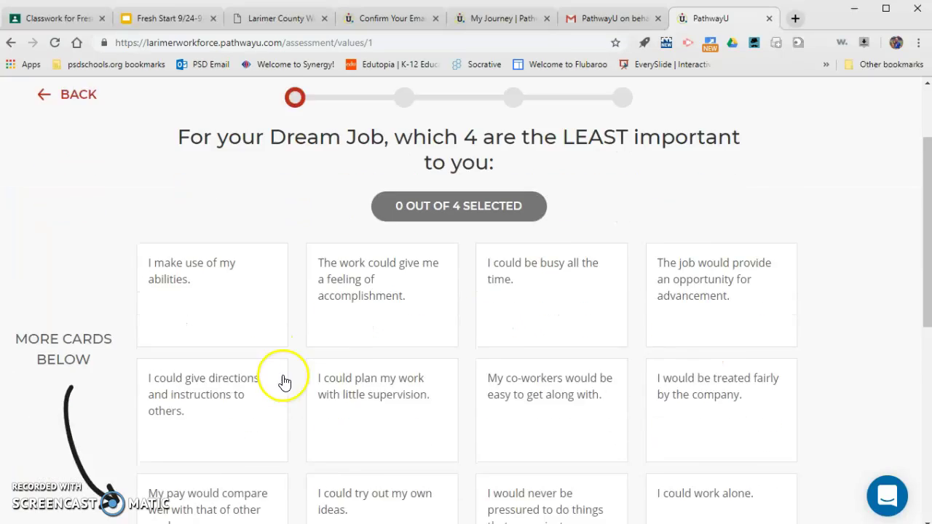
{"action": "scroll", "coordinate": [543, 318], "scroll_direction": "down", "scroll_amount": 2}
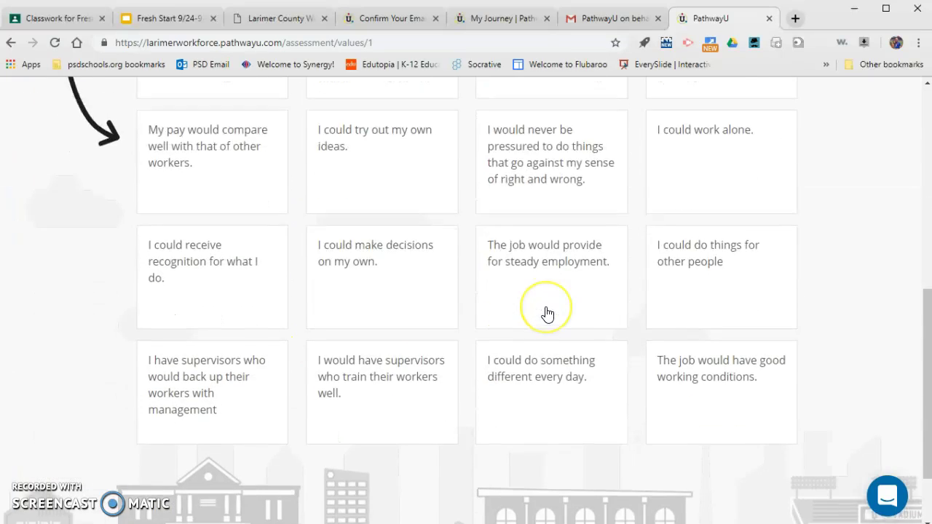
{"action": "scroll", "coordinate": [551, 316], "scroll_direction": "up", "scroll_amount": 3}
{"action": "scroll", "coordinate": [550, 313], "scroll_direction": "up", "scroll_amount": 5}
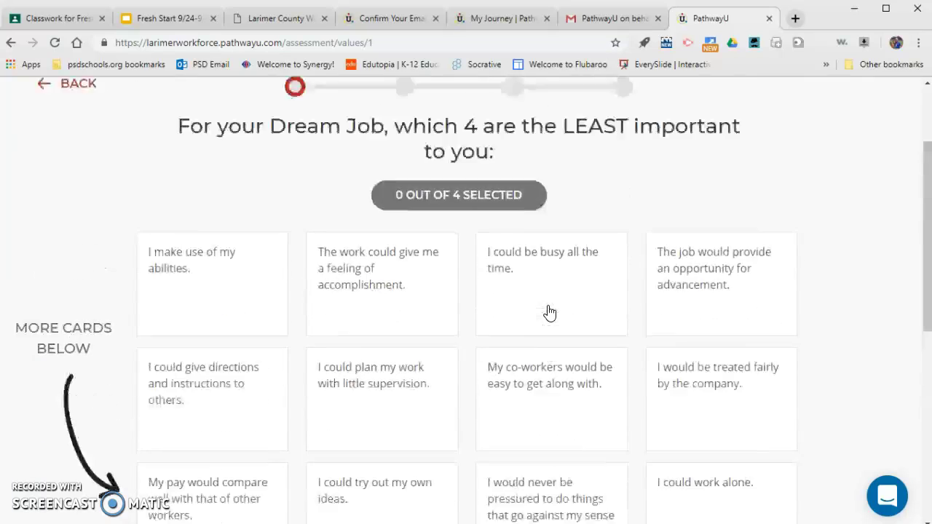
{"action": "left_click", "coordinate": [544, 306]}
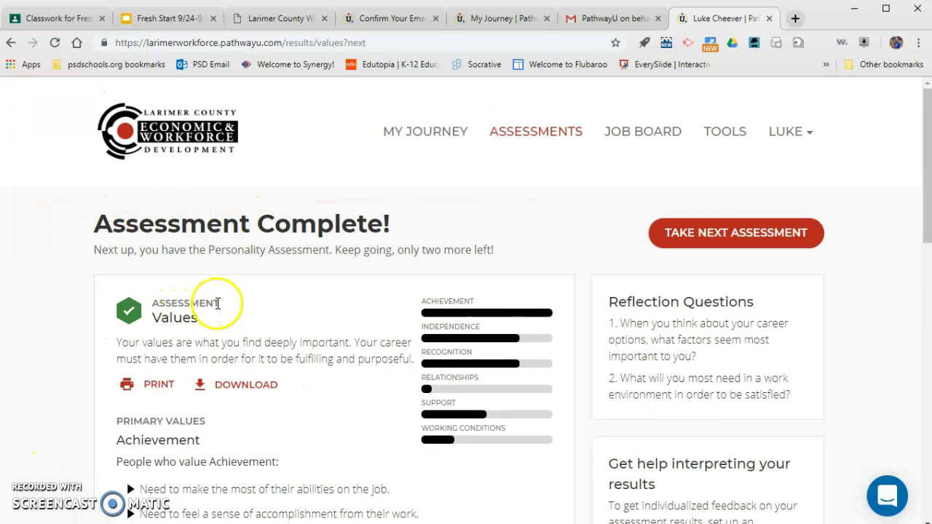
{"action": "scroll", "coordinate": [352, 338], "scroll_direction": "down", "scroll_amount": 10}
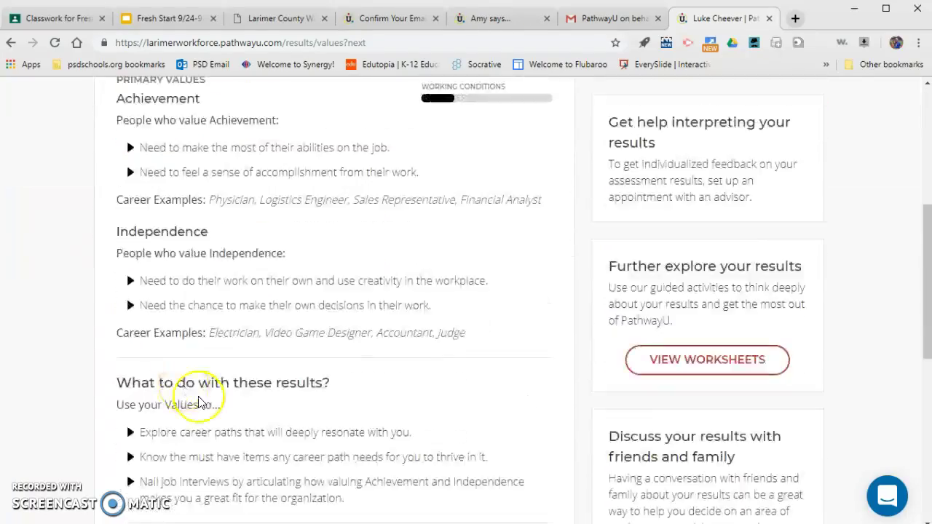
{"action": "scroll", "coordinate": [271, 251], "scroll_direction": "down", "scroll_amount": 2}
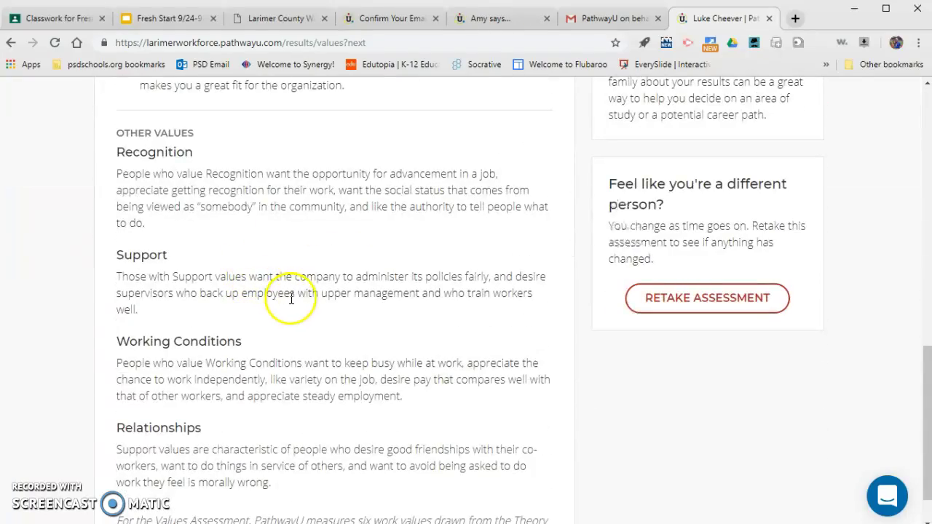
{"action": "scroll", "coordinate": [293, 297], "scroll_direction": "up", "scroll_amount": 5}
{"action": "scroll", "coordinate": [295, 298], "scroll_direction": "up", "scroll_amount": 4}
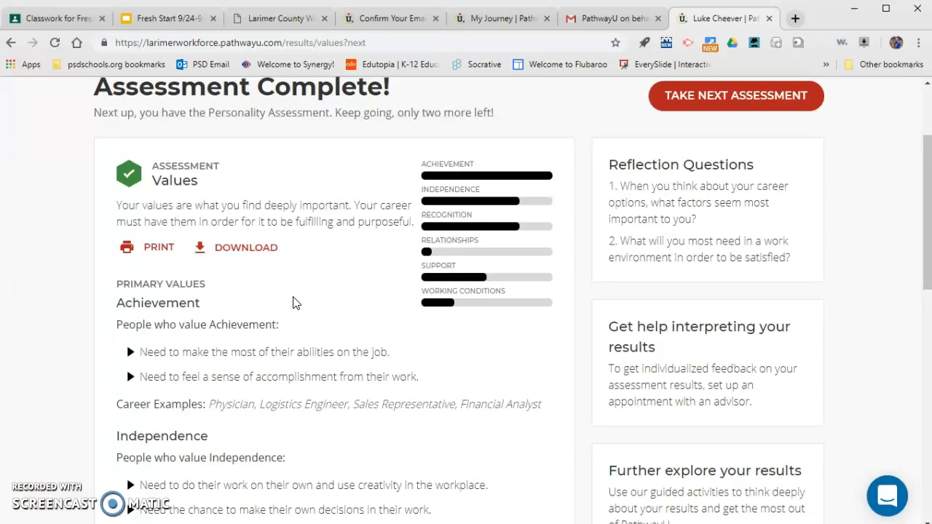
{"action": "scroll", "coordinate": [329, 245], "scroll_direction": "up", "scroll_amount": 2}
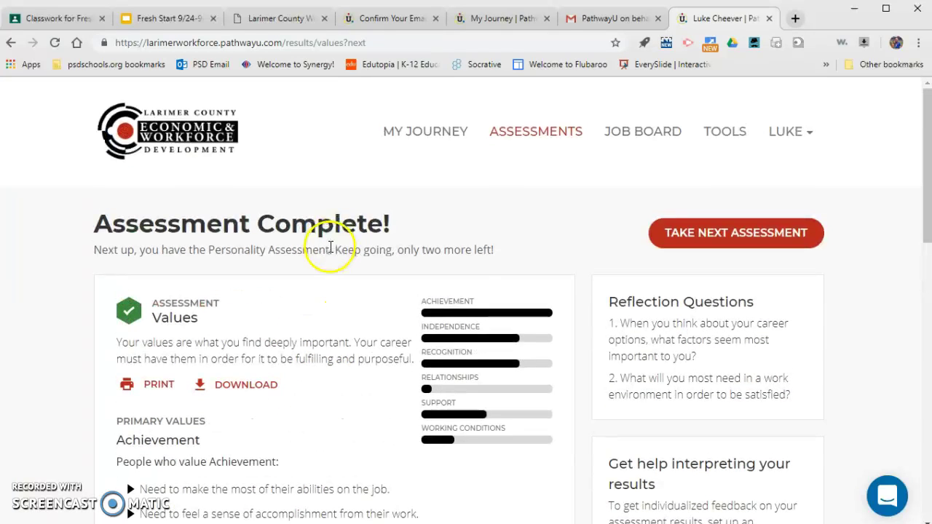
Start the Personality Assessment and scroll through its first page of questions
{"action": "left_click", "coordinate": [752, 236]}
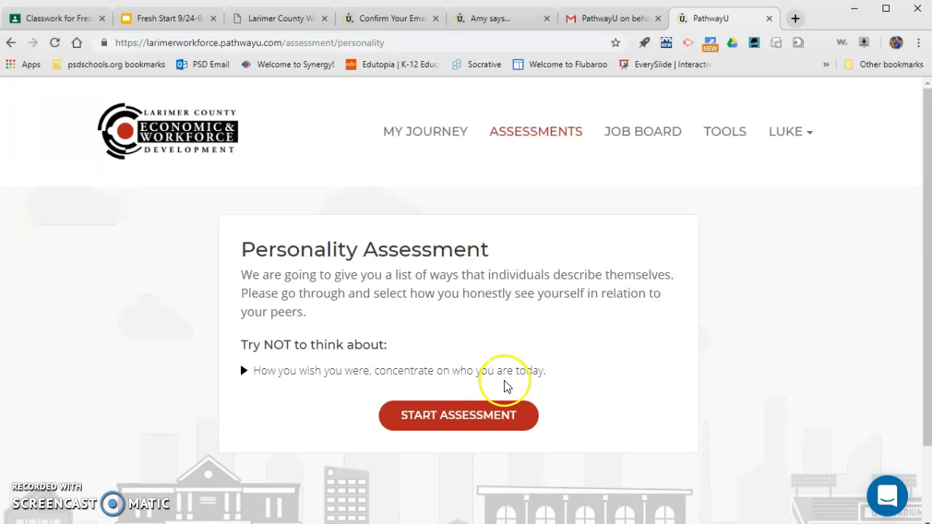
{"action": "left_click", "coordinate": [486, 416]}
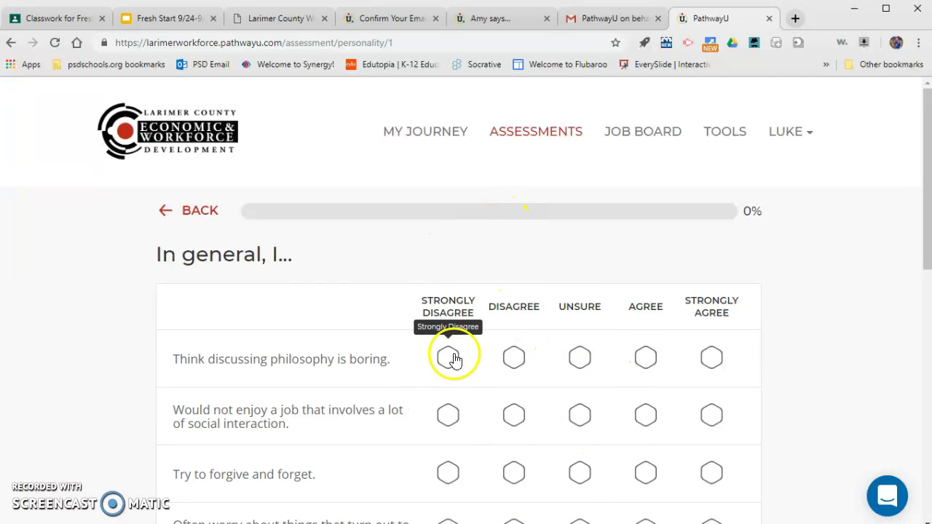
{"action": "scroll", "coordinate": [530, 368], "scroll_direction": "down", "scroll_amount": 2}
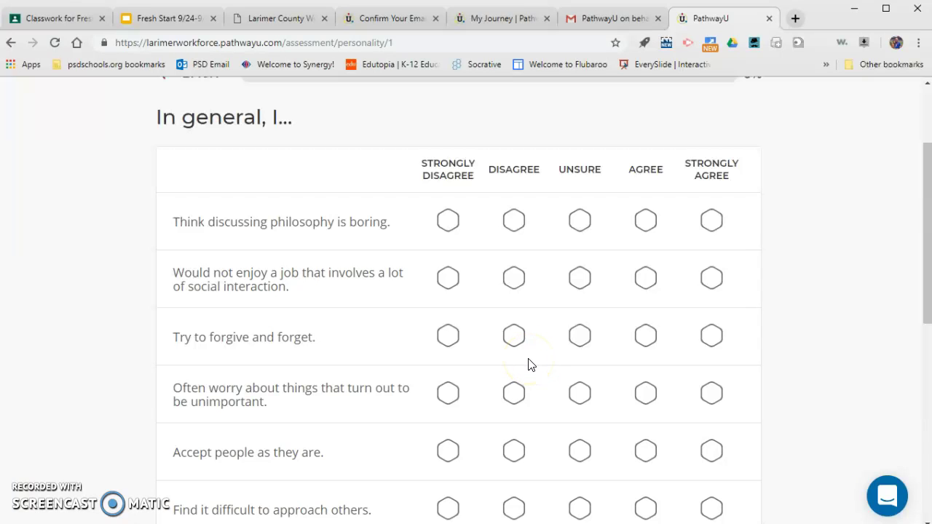
{"action": "scroll", "coordinate": [528, 364], "scroll_direction": "up", "scroll_amount": 2}
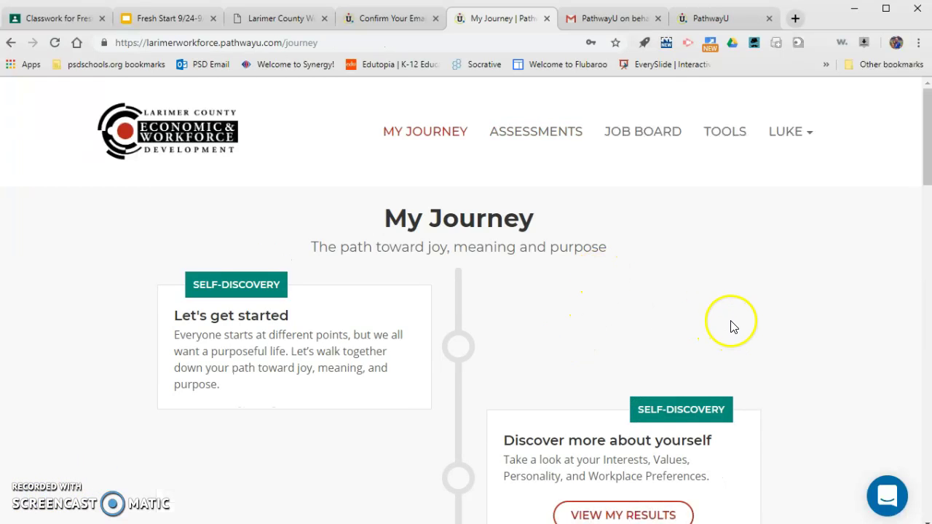
{"action": "scroll", "coordinate": [732, 327], "scroll_direction": "down", "scroll_amount": 1}
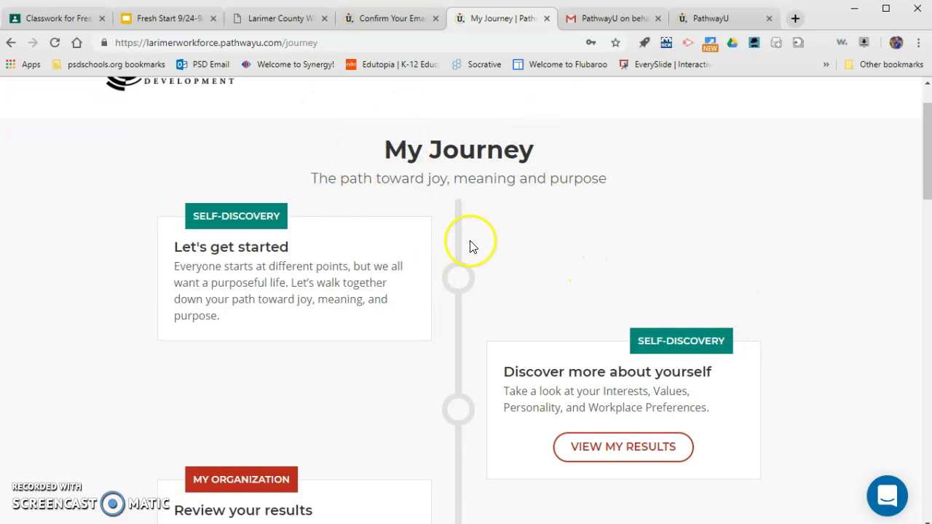
{"action": "scroll", "coordinate": [490, 261], "scroll_direction": "up", "scroll_amount": 1}
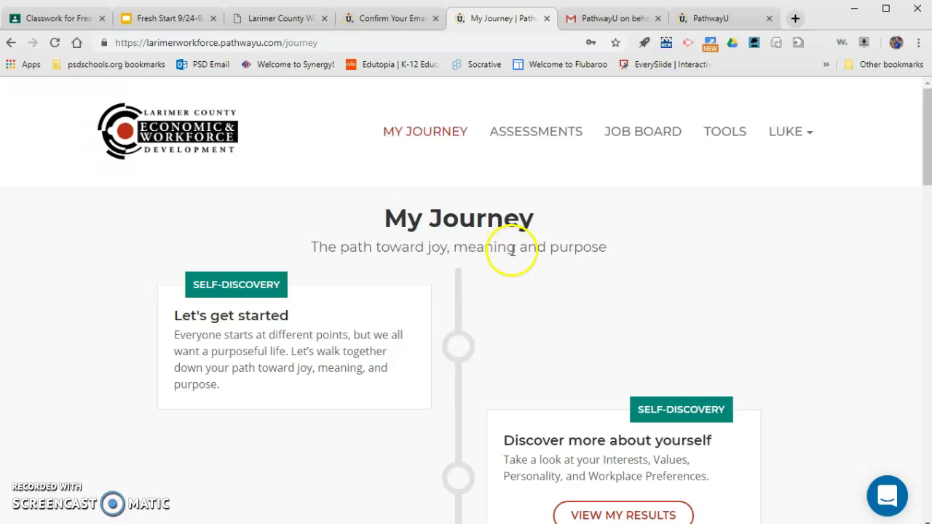
{"action": "scroll", "coordinate": [518, 233], "scroll_direction": "down", "scroll_amount": 2}
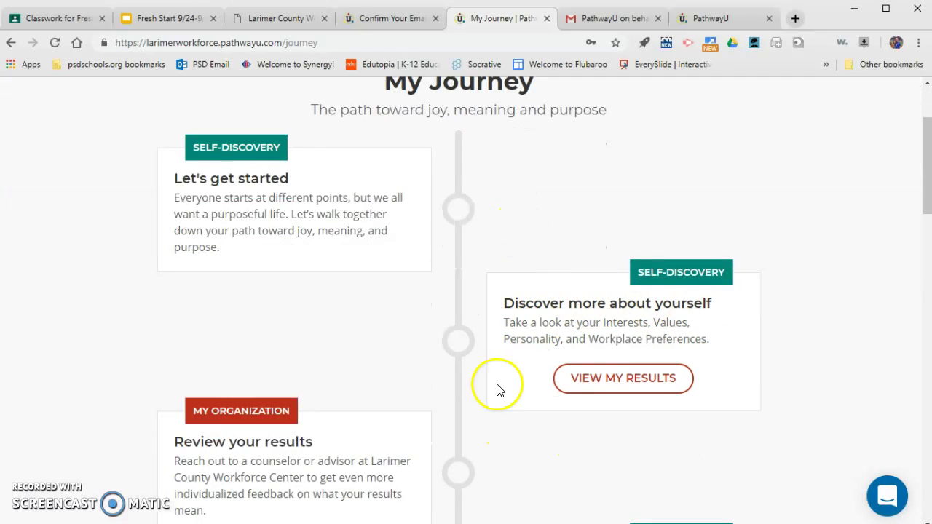
Open View My Results and scroll through the combined results summary
{"action": "left_click", "coordinate": [660, 392]}
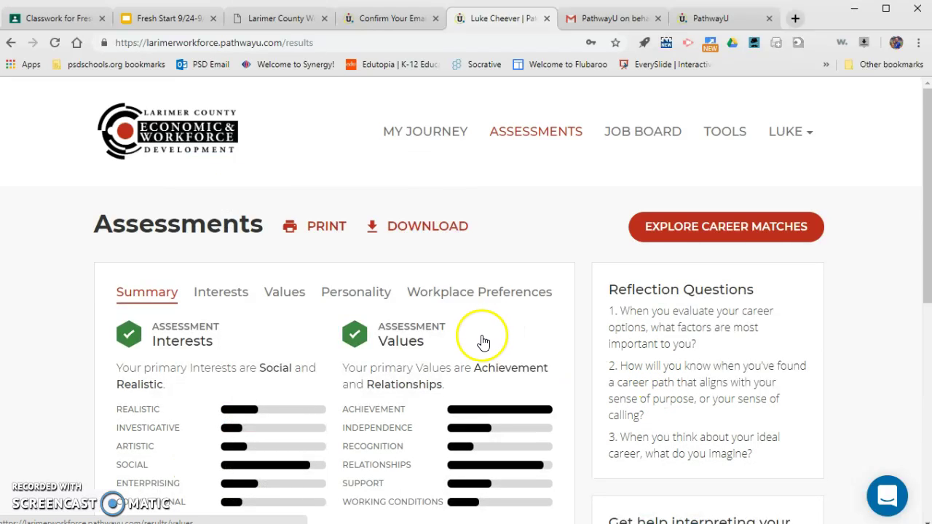
{"action": "scroll", "coordinate": [131, 306], "scroll_direction": "down", "scroll_amount": 1}
{"action": "scroll", "coordinate": [167, 281], "scroll_direction": "down", "scroll_amount": 5}
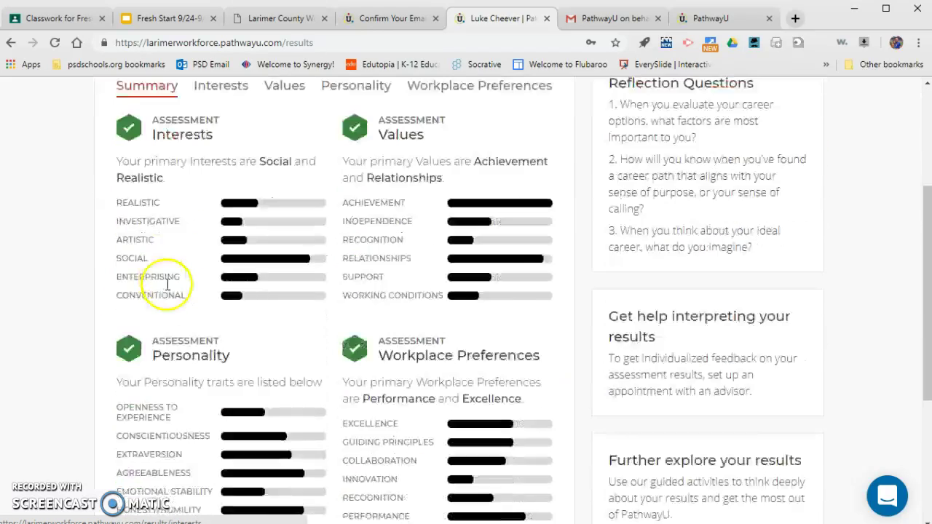
{"action": "scroll", "coordinate": [177, 305], "scroll_direction": "up", "scroll_amount": 4}
{"action": "scroll", "coordinate": [177, 306], "scroll_direction": "up", "scroll_amount": 1}
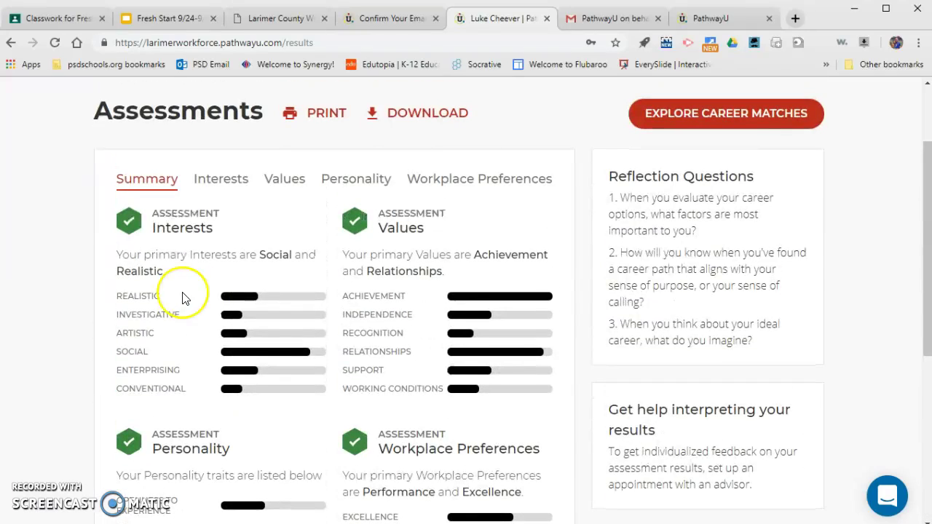
Browse the Interests, Values, Personality and Workplace Preferences result tabs, then return to Summary
{"action": "left_click", "coordinate": [226, 181]}
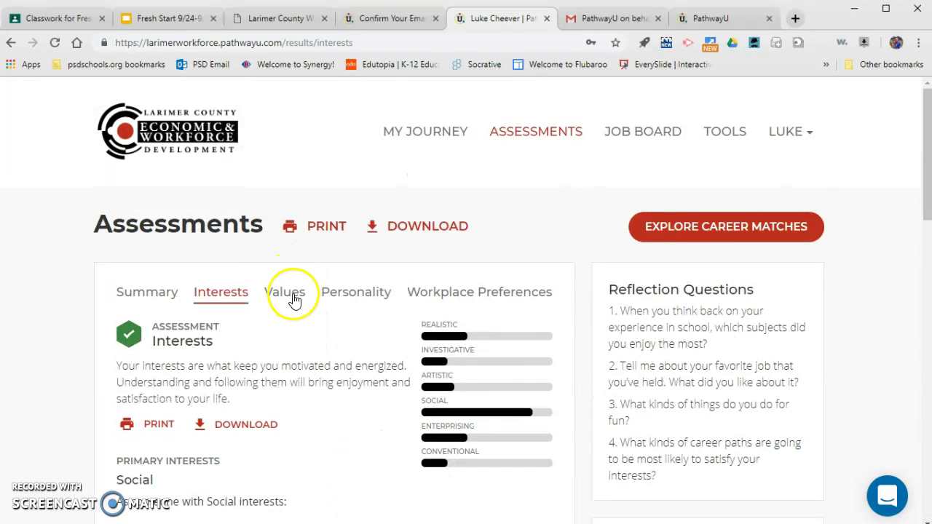
{"action": "left_click", "coordinate": [293, 294]}
{"action": "left_click", "coordinate": [345, 291]}
{"action": "left_click", "coordinate": [437, 291]}
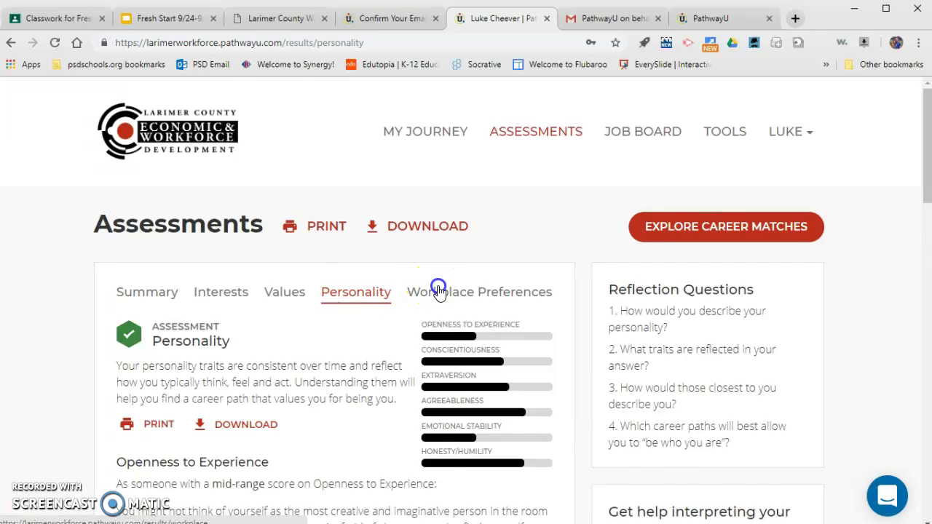
{"action": "left_click", "coordinate": [429, 299]}
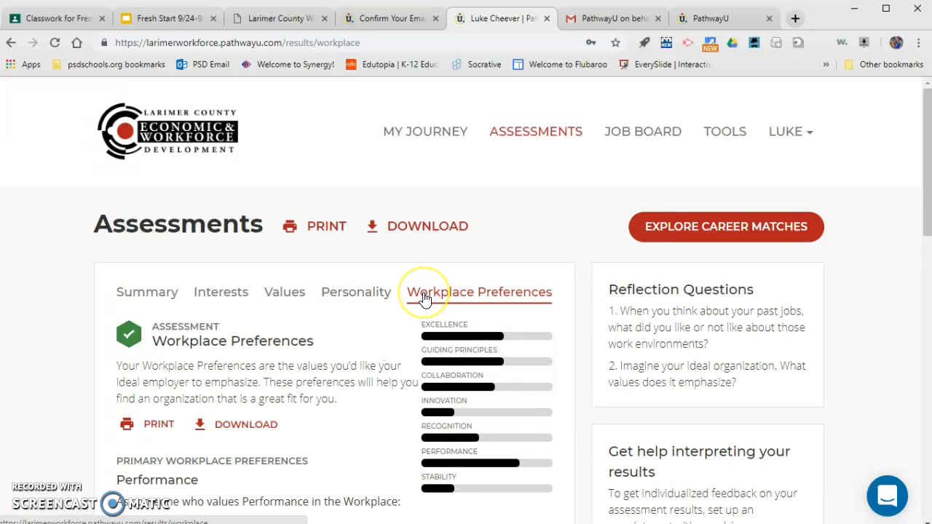
{"action": "left_click", "coordinate": [368, 297]}
{"action": "left_click", "coordinate": [298, 301]}
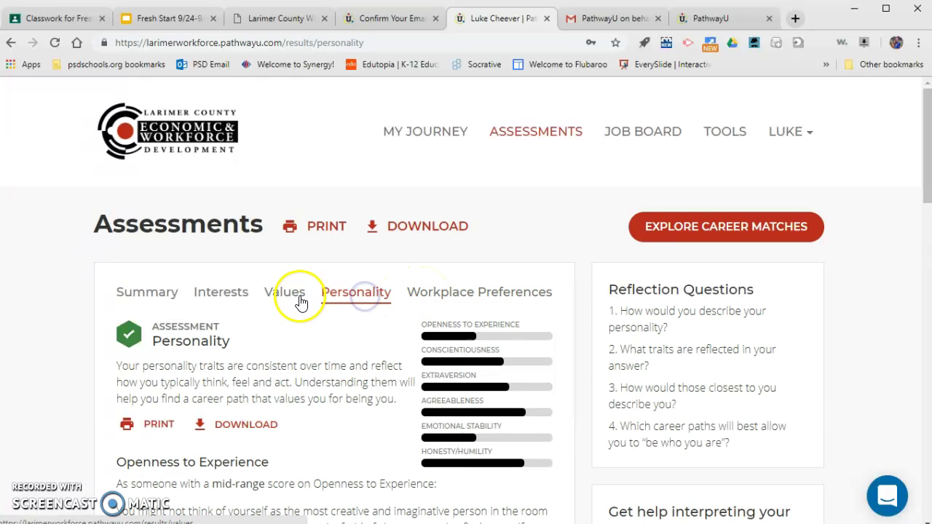
{"action": "left_click", "coordinate": [245, 299]}
{"action": "left_click", "coordinate": [157, 297]}
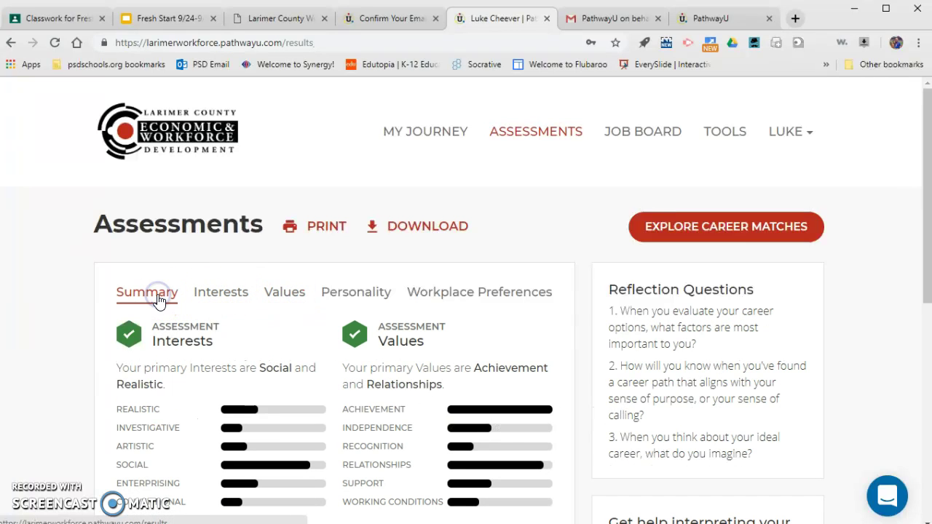
Download the results summary PDF and bring up Save As in Acrobat Reader
{"action": "left_click", "coordinate": [417, 233]}
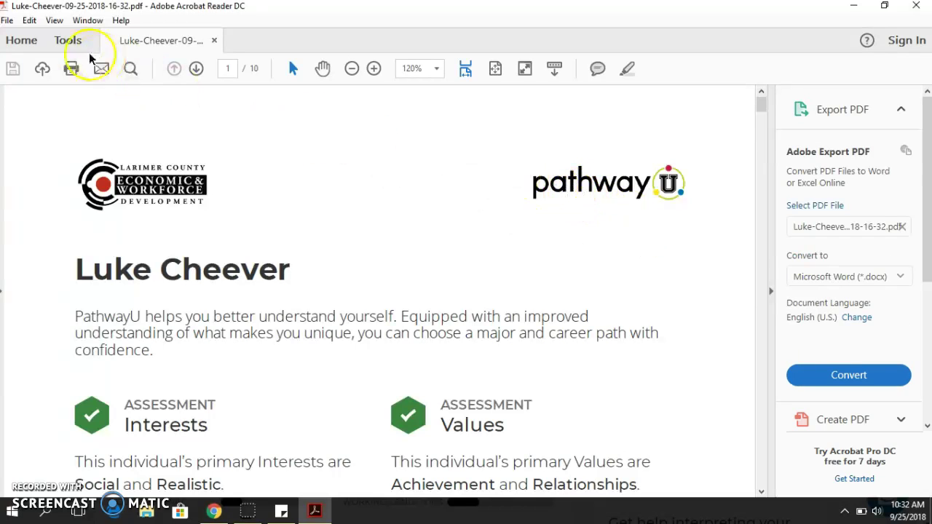
{"action": "left_click", "coordinate": [8, 22]}
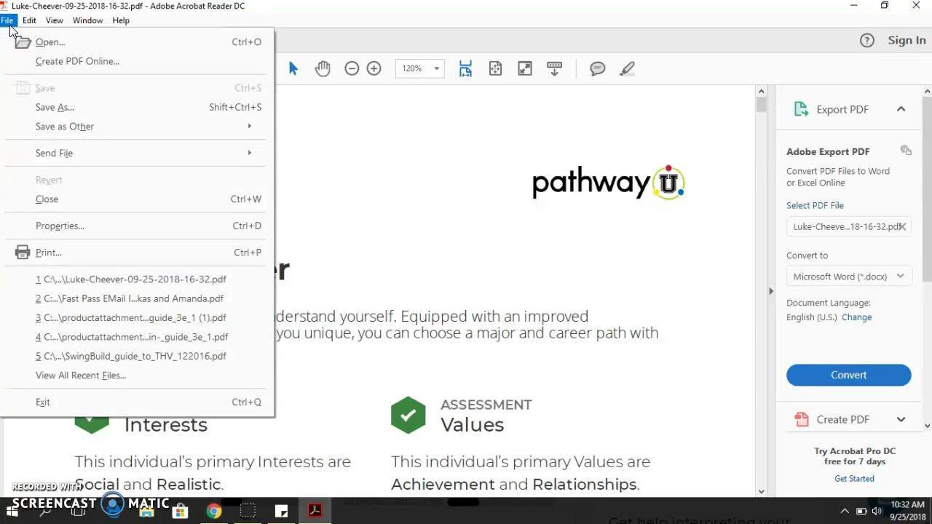
{"action": "left_click", "coordinate": [63, 107]}
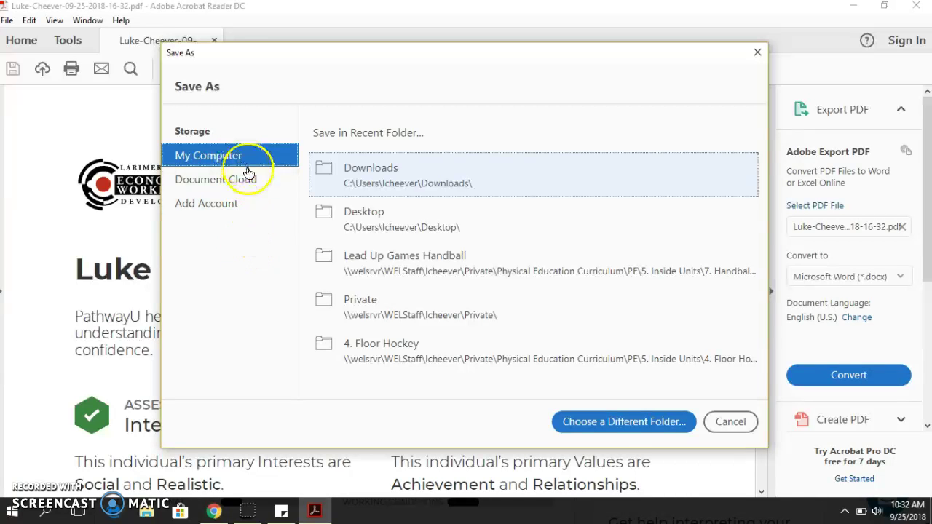
Save the PDF to the Desktop named with the student's name plus PathwayU Results, then close Acrobat
{"action": "left_click", "coordinate": [620, 421]}
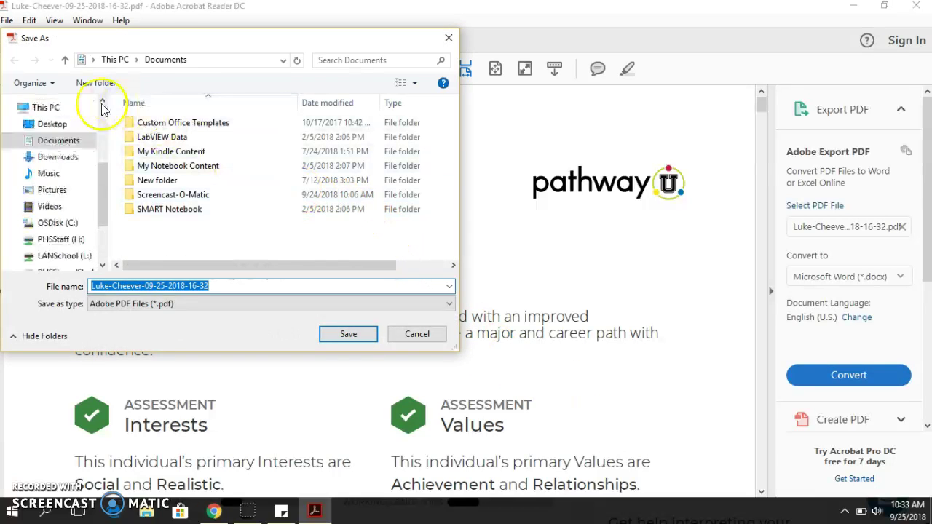
{"action": "left_click", "coordinate": [61, 130]}
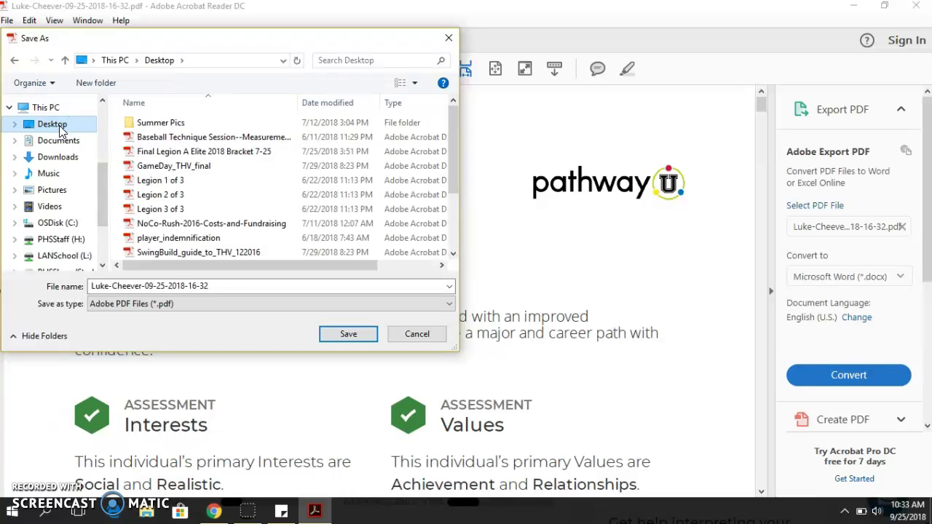
{"action": "left_click", "coordinate": [193, 287]}
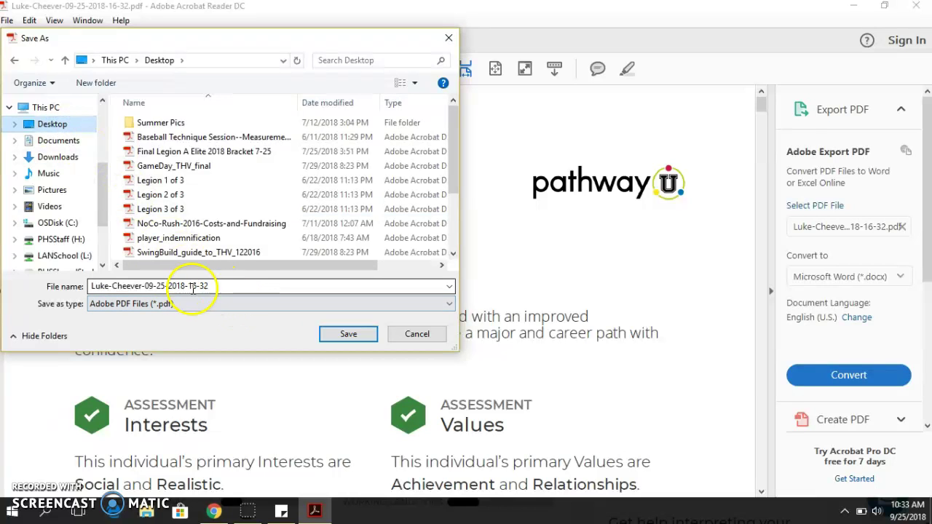
{"action": "double_click", "coordinate": [138, 284]}
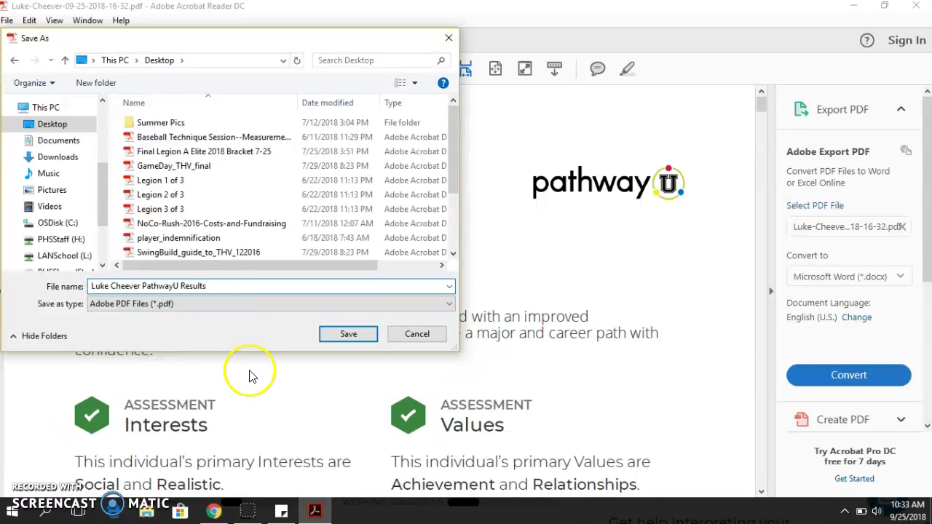
{"action": "left_click", "coordinate": [349, 335]}
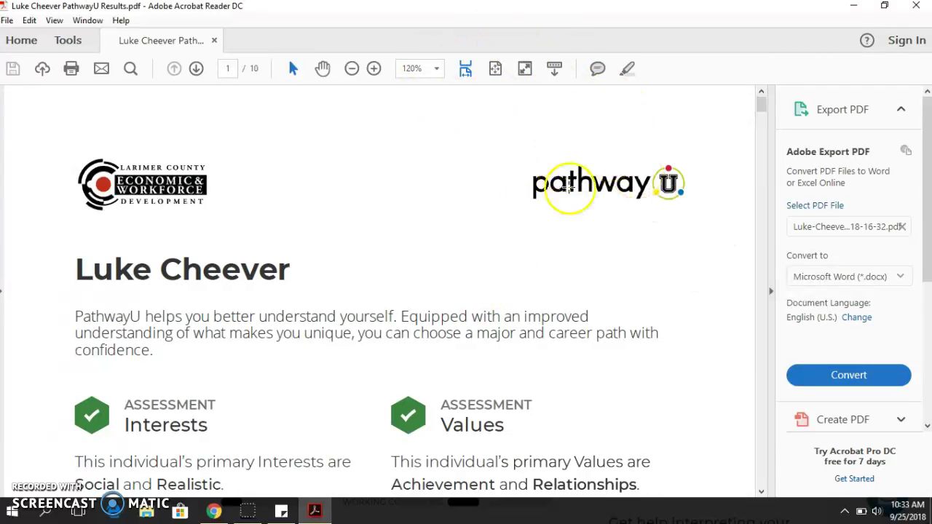
{"action": "left_click", "coordinate": [915, 6]}
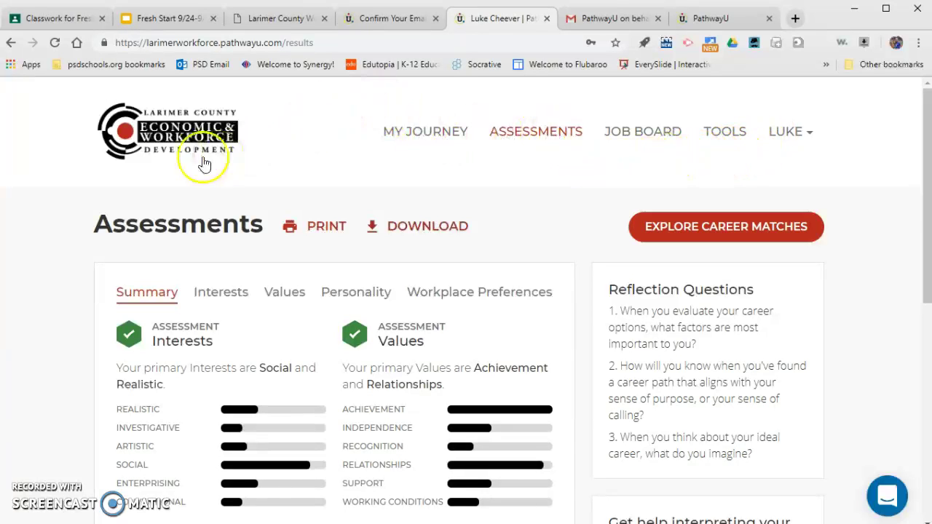
Switch back to the Fresh Start Classwork tab showing the Career Skills - PathwayU assignment
{"action": "left_click", "coordinate": [72, 20]}
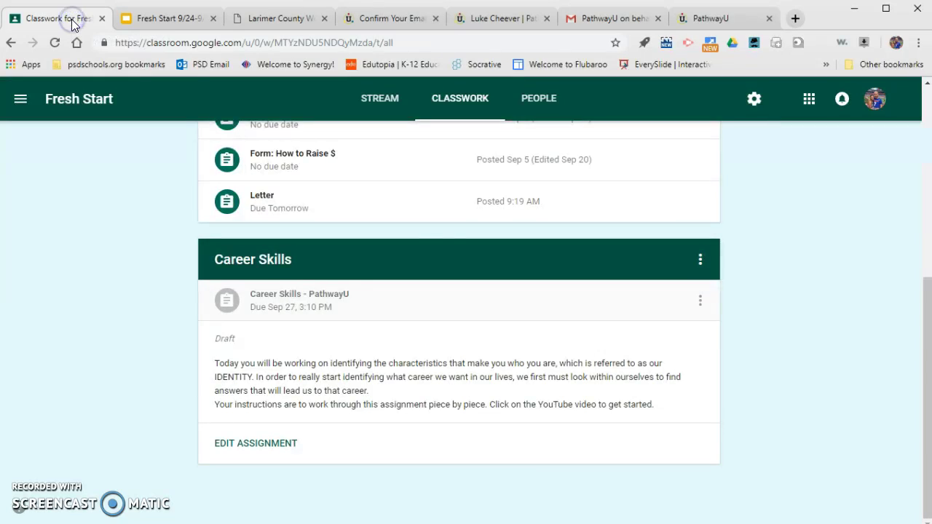
{"action": "scroll", "coordinate": [270, 510], "scroll_direction": "up", "scroll_amount": 1}
{"action": "scroll", "coordinate": [381, 443], "scroll_direction": "down", "scroll_amount": 2}
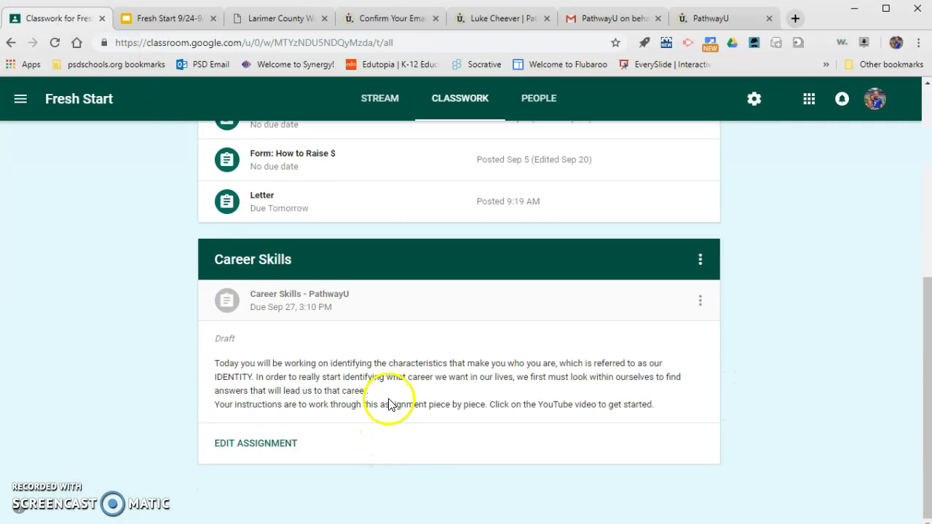